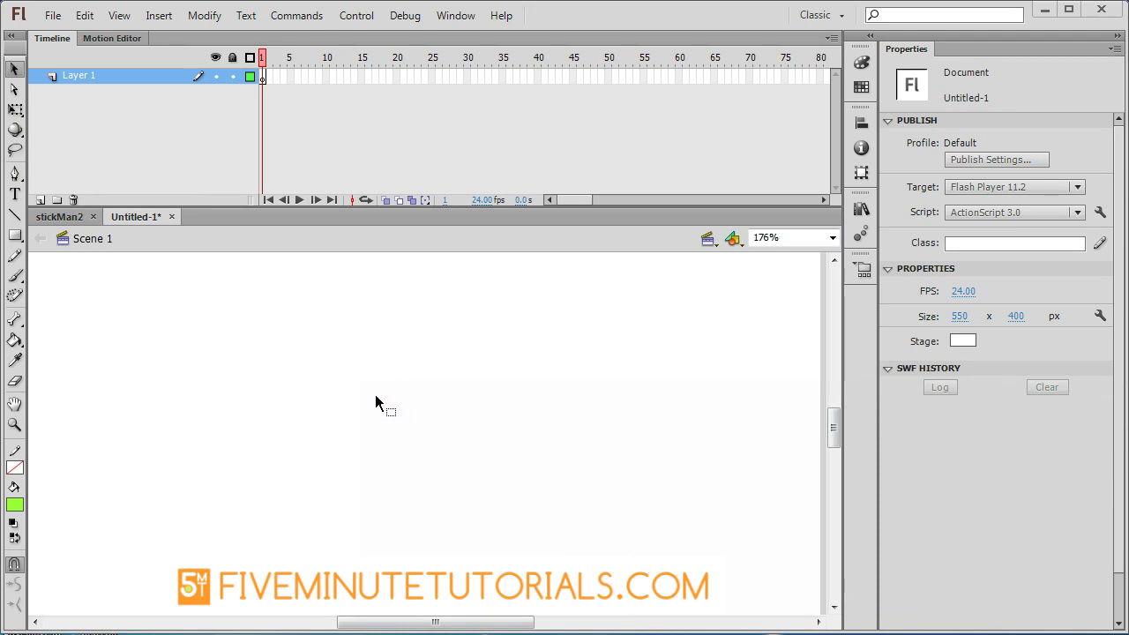
- Select the Rectangle tool from the shape-tool flyout
left_click(15, 237)
left_click(15, 238)
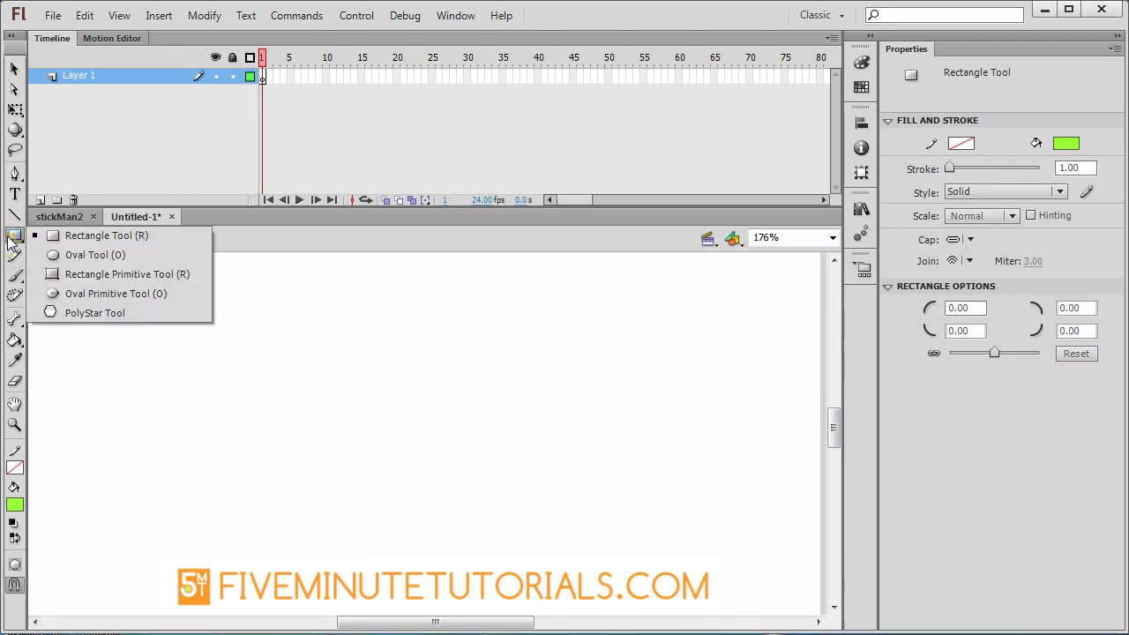
left_click(147, 238)
left_click(100, 466)
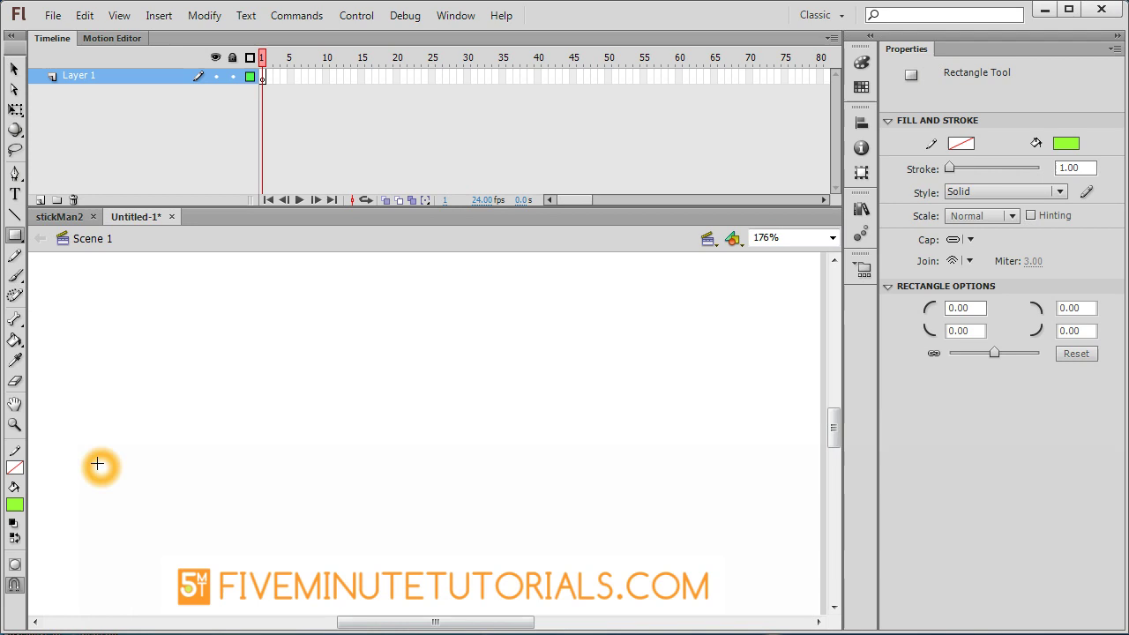
- Toggle Object Drawing on and back off, keeping green fill and no stroke
left_click(15, 563)
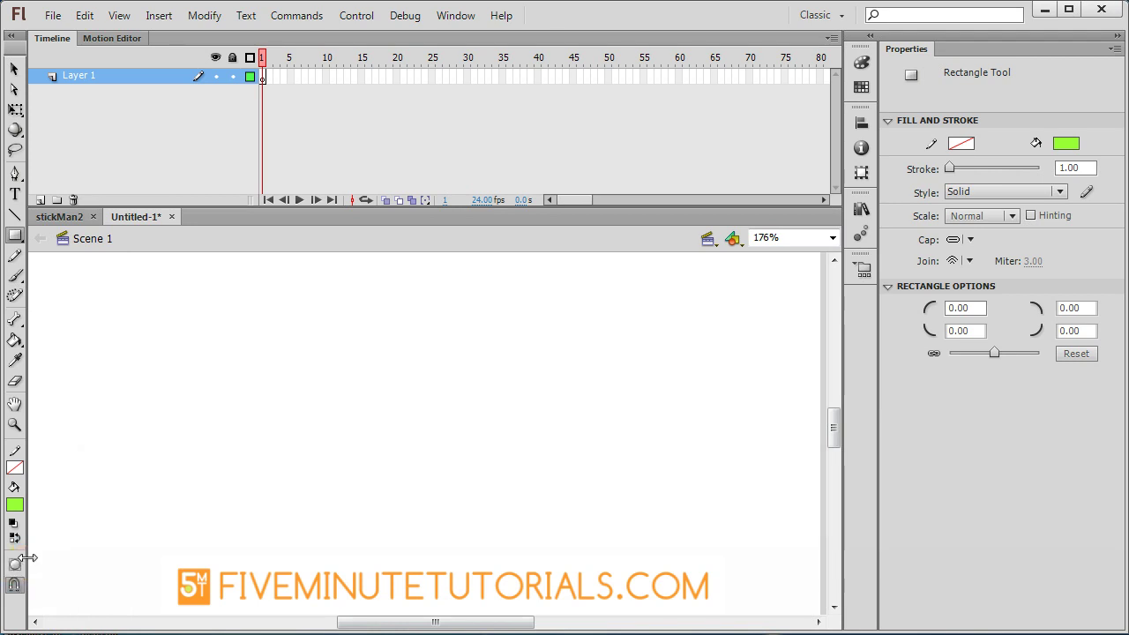
left_click(15, 569)
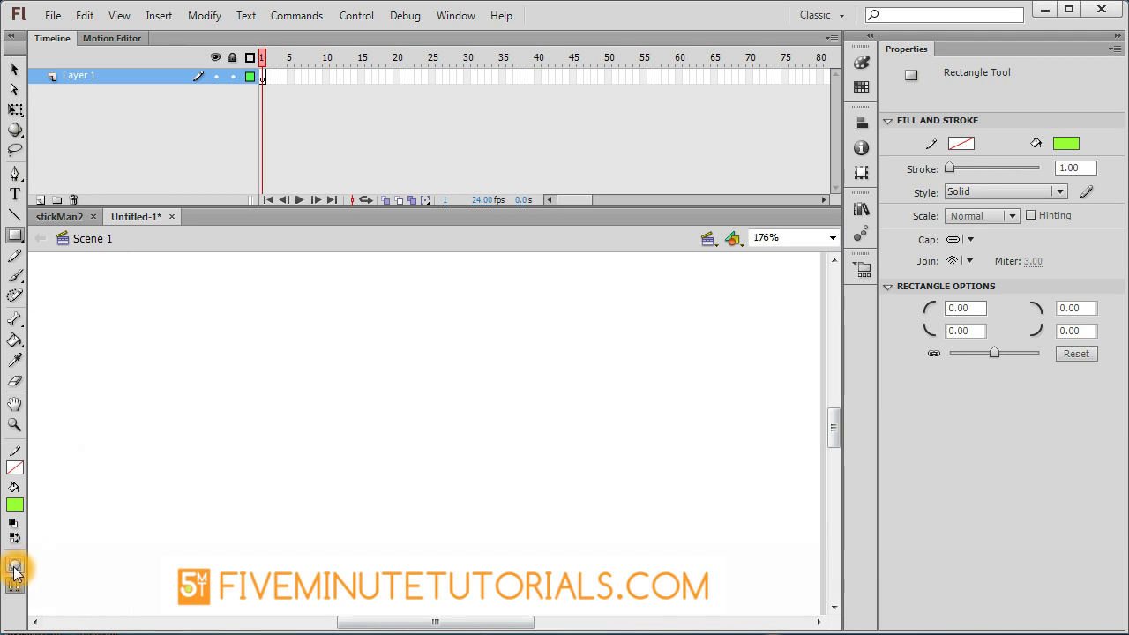
left_click(20, 571)
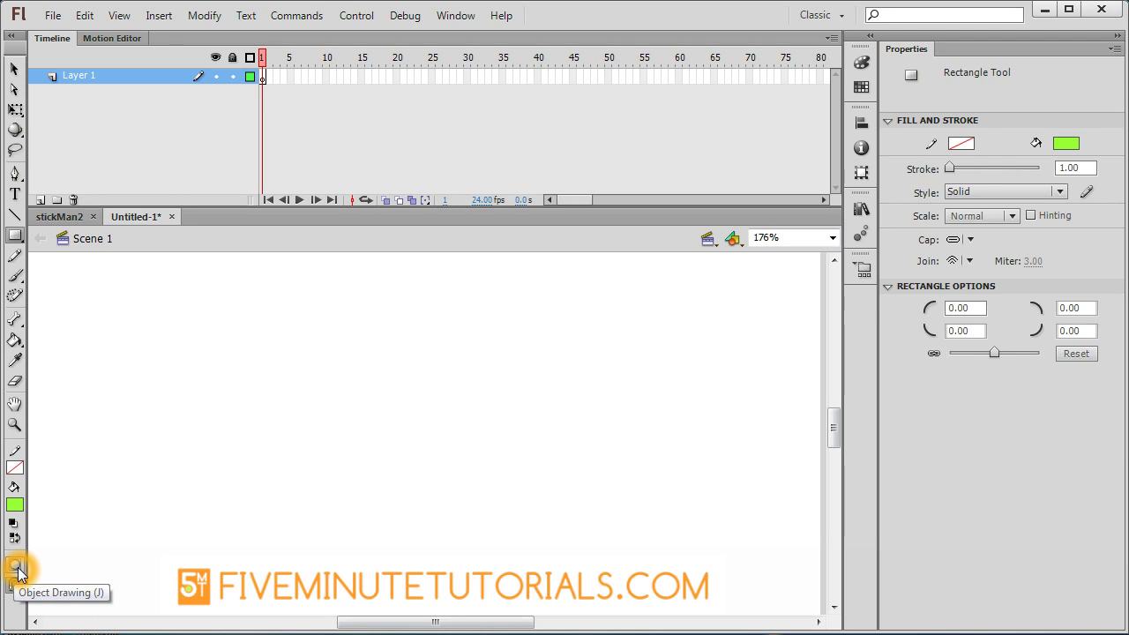
left_click(20, 570)
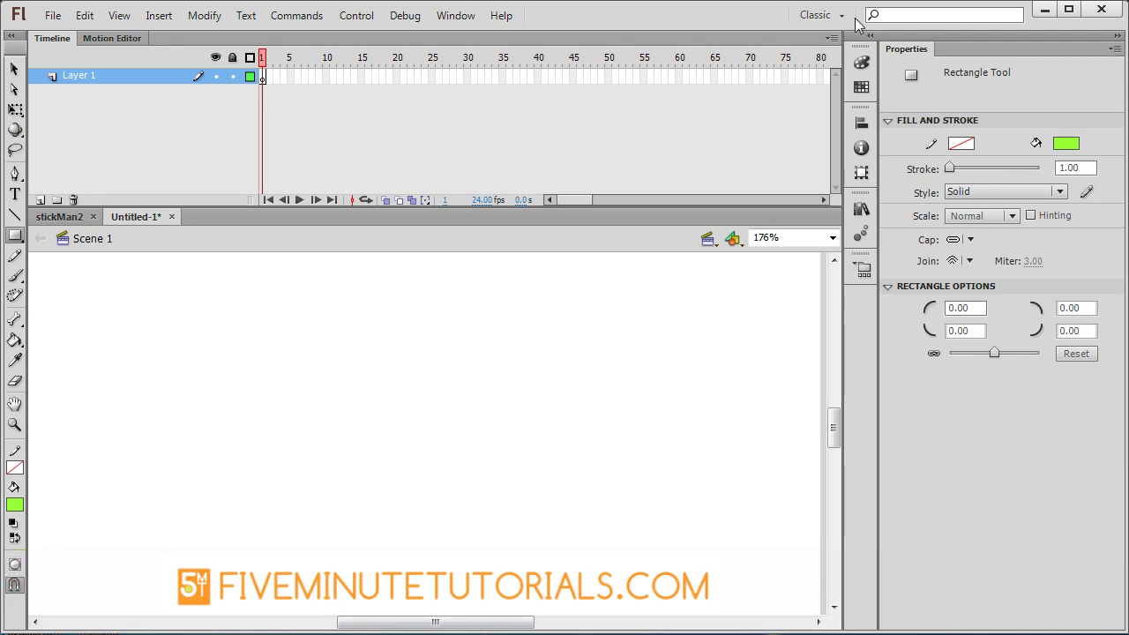
left_click(825, 17)
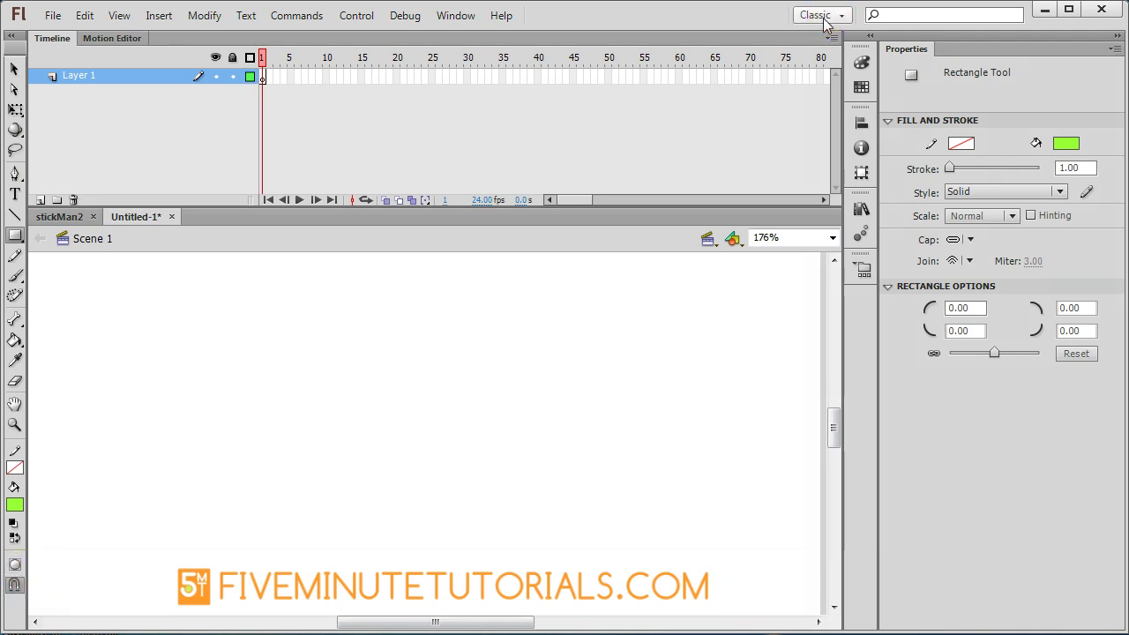
left_click(17, 567)
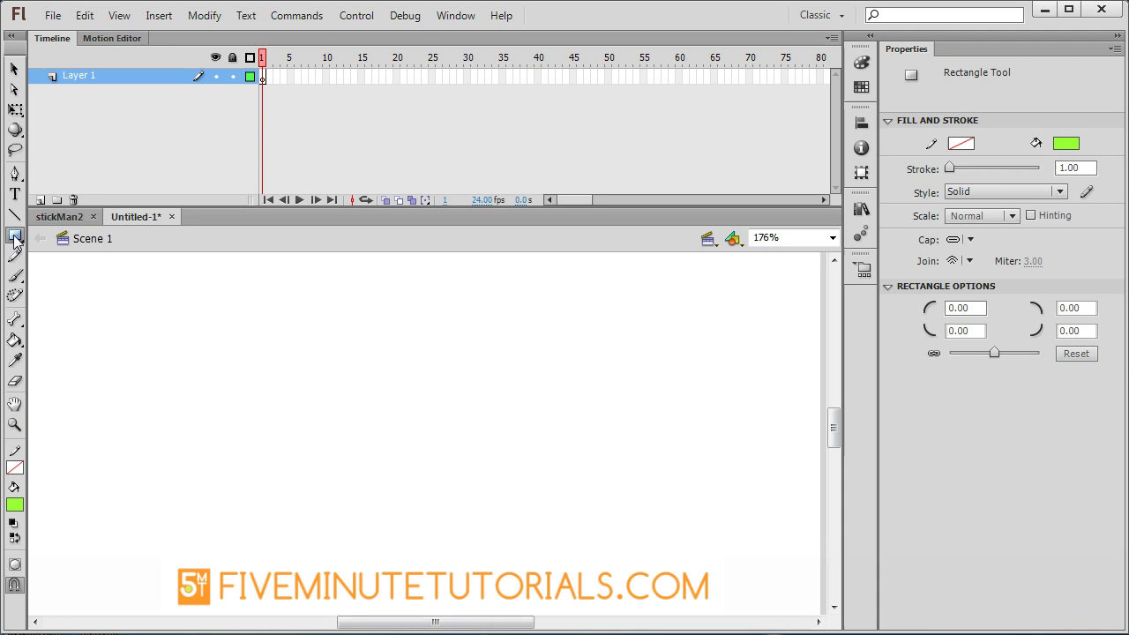
- Draw a 135.85 × 135.85 px green square at the stage's upper left and select it to confirm it's a Shape
left_click(14, 565)
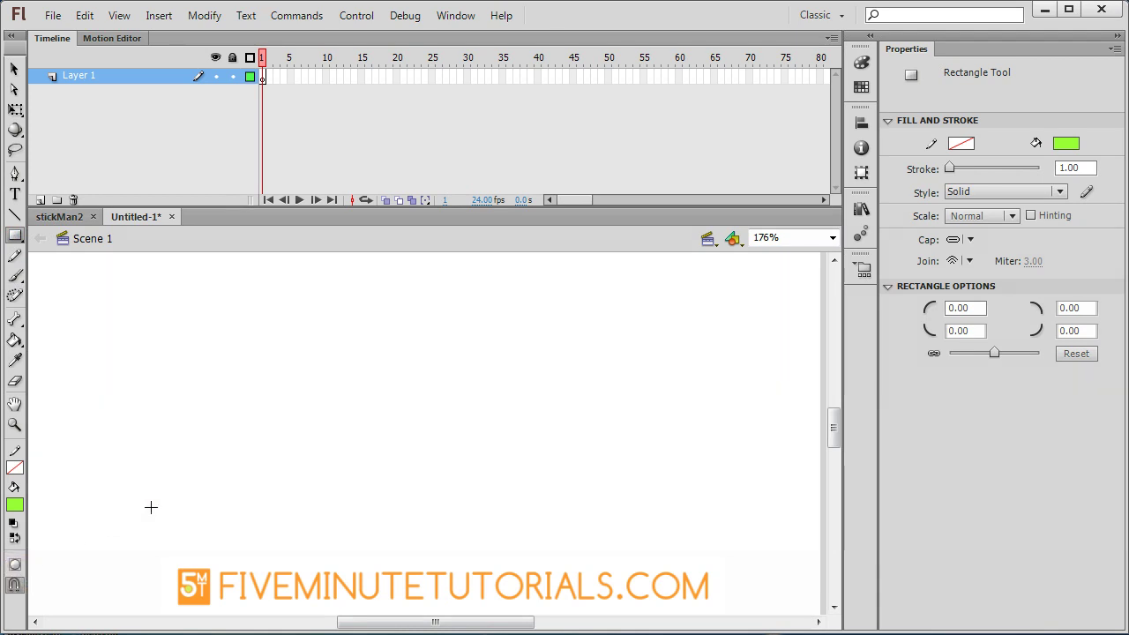
mouse_move(135, 303)
left_mouse_down()
mouse_move(192, 394)
mouse_move(346, 514)
left_mouse_up()
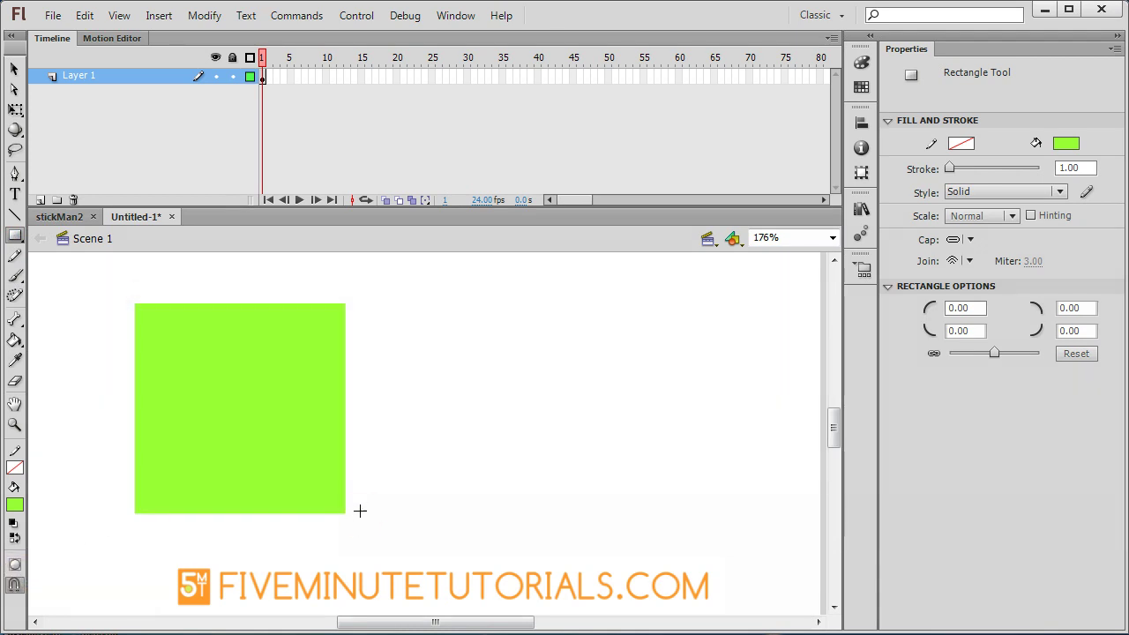
left_click(14, 69)
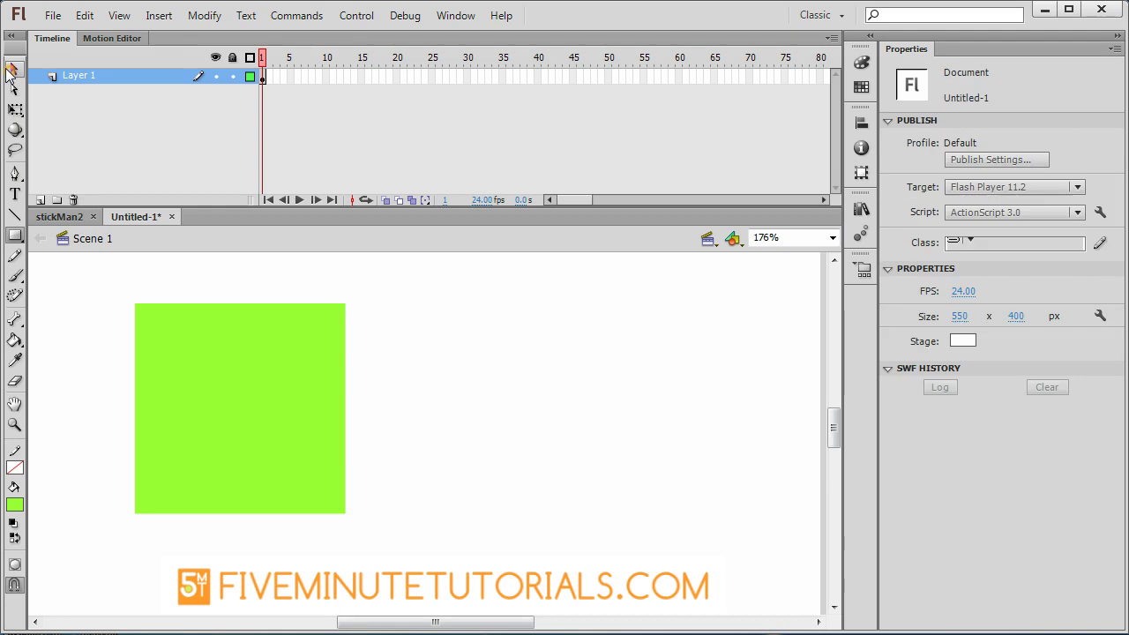
left_click(300, 403)
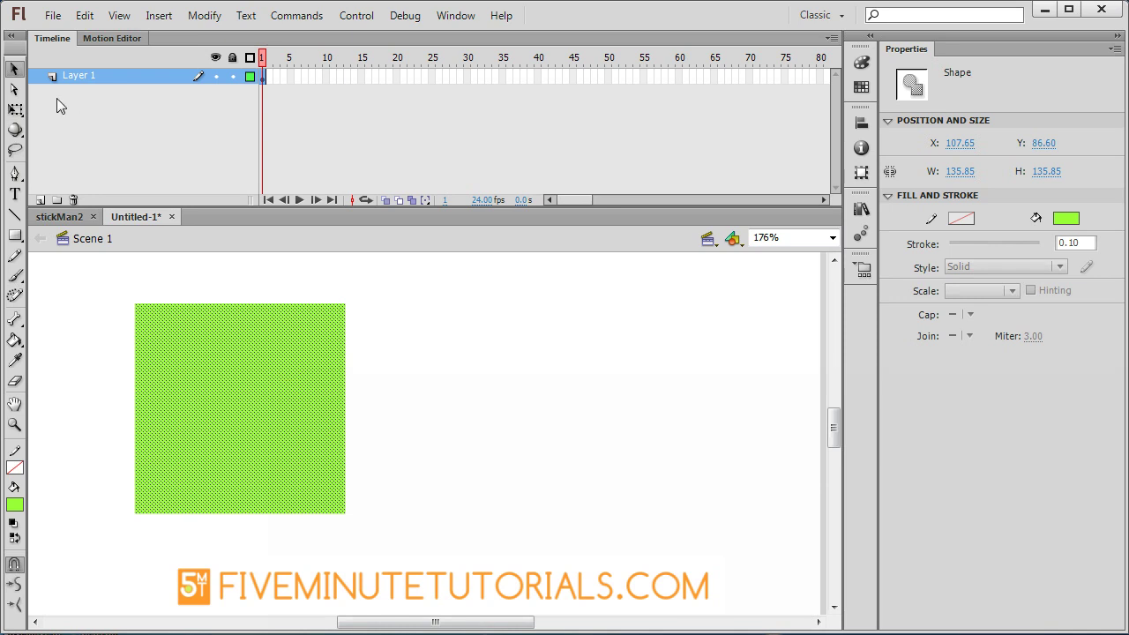
- Set the rectangle fill colour to purple
left_click(15, 235)
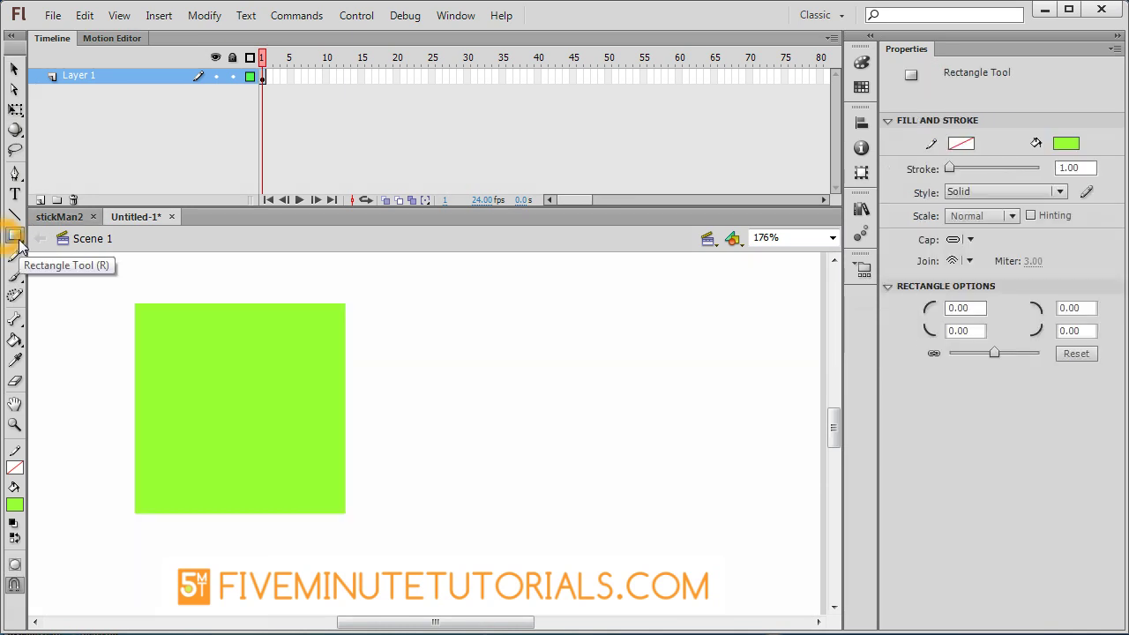
left_click(15, 504)
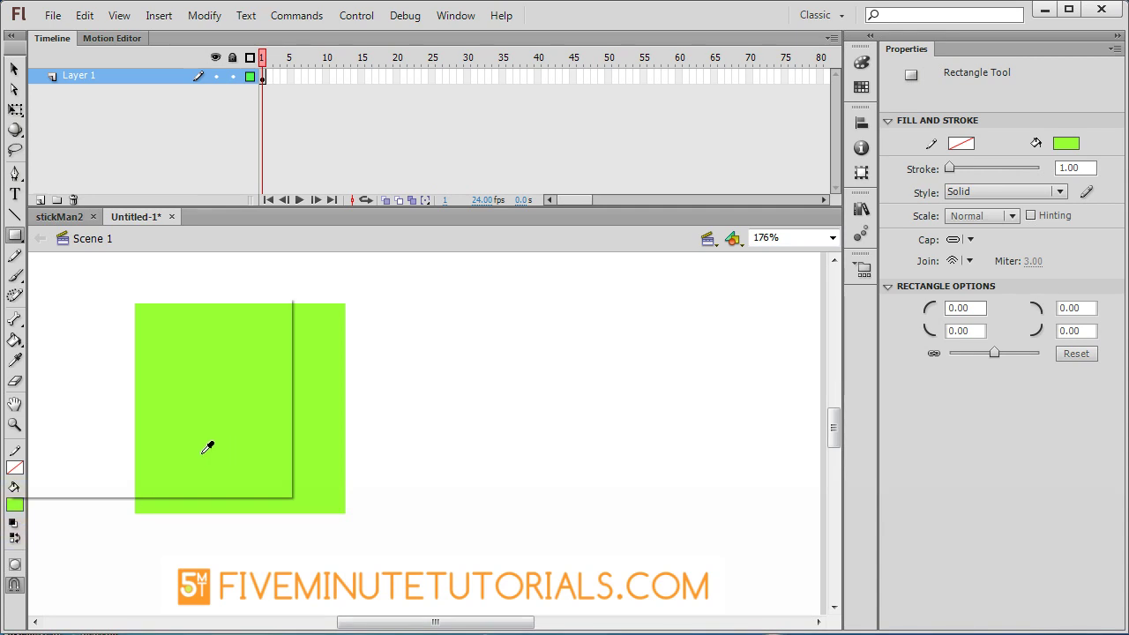
left_click(112, 427)
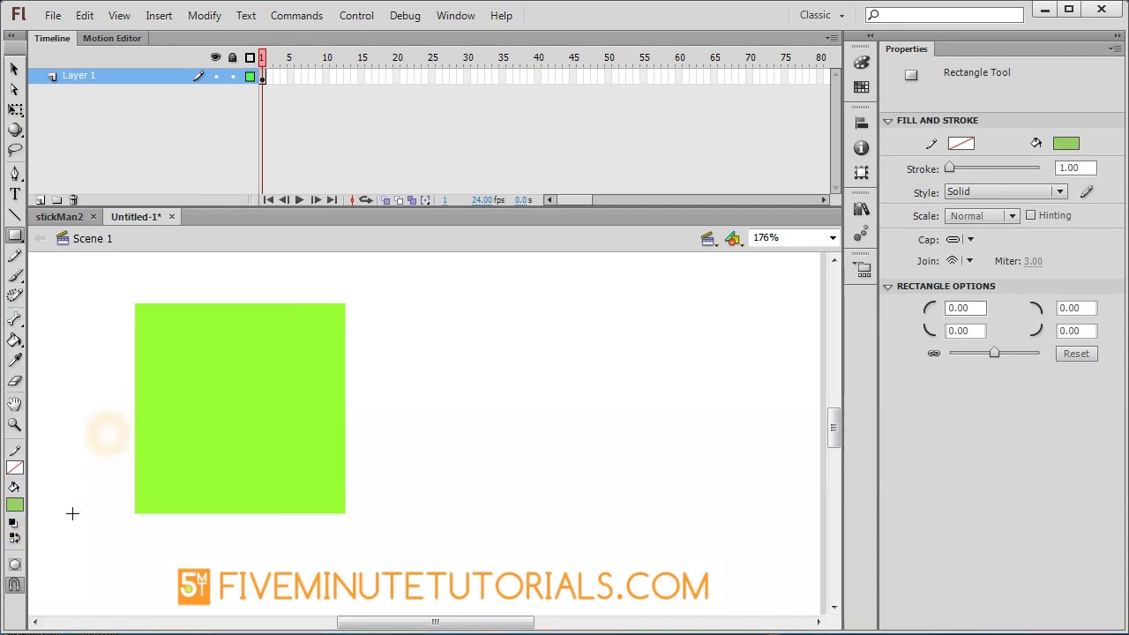
left_click(15, 504)
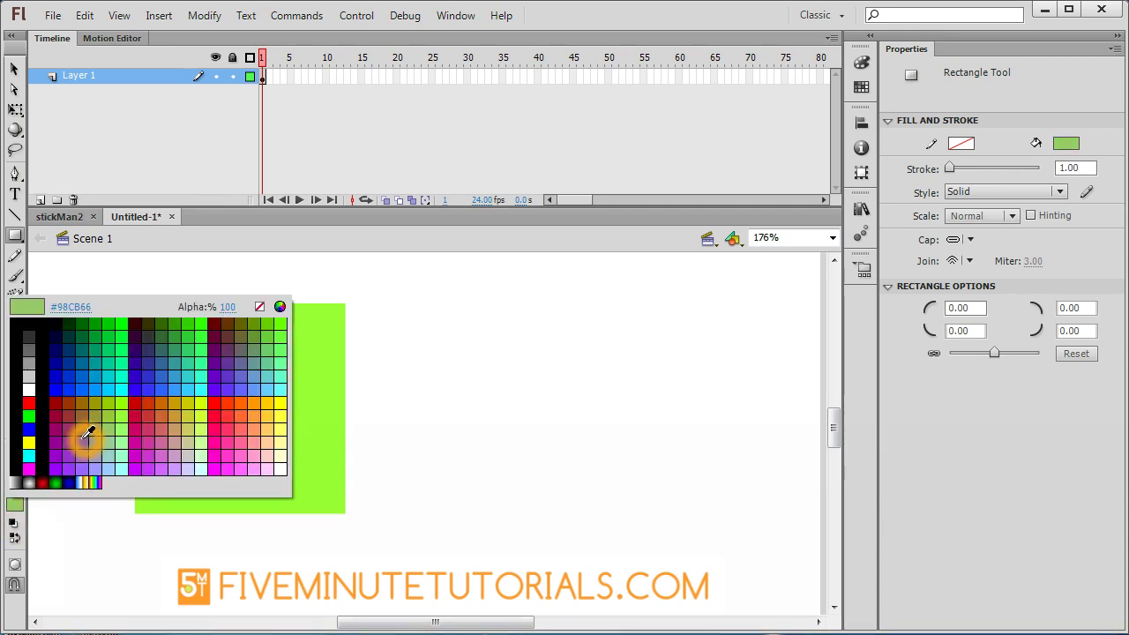
left_click(91, 436)
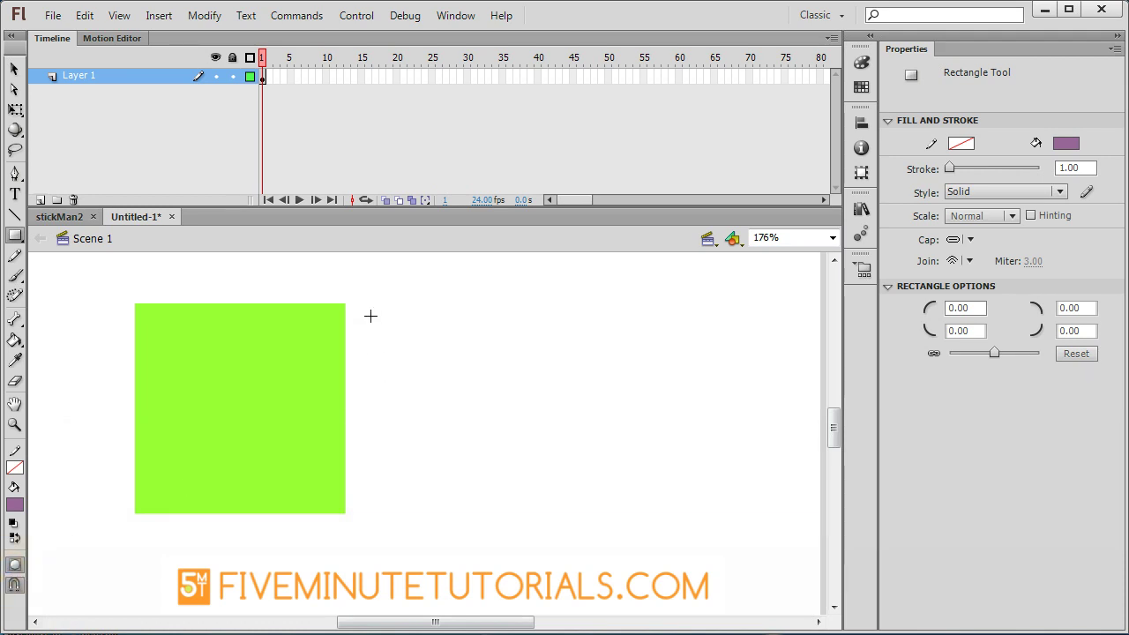
- Draw a 135.55 × 135.55 px purple square right of the green one and select it
left_click_drag(375, 307, 584, 515)
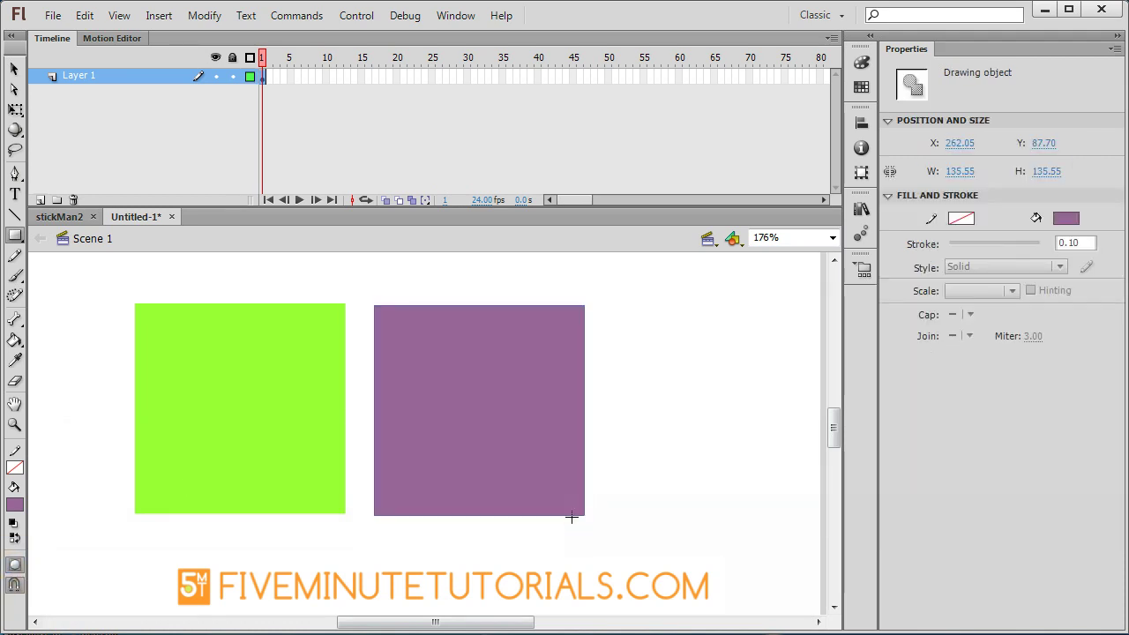
left_click(14, 69)
left_click(519, 412)
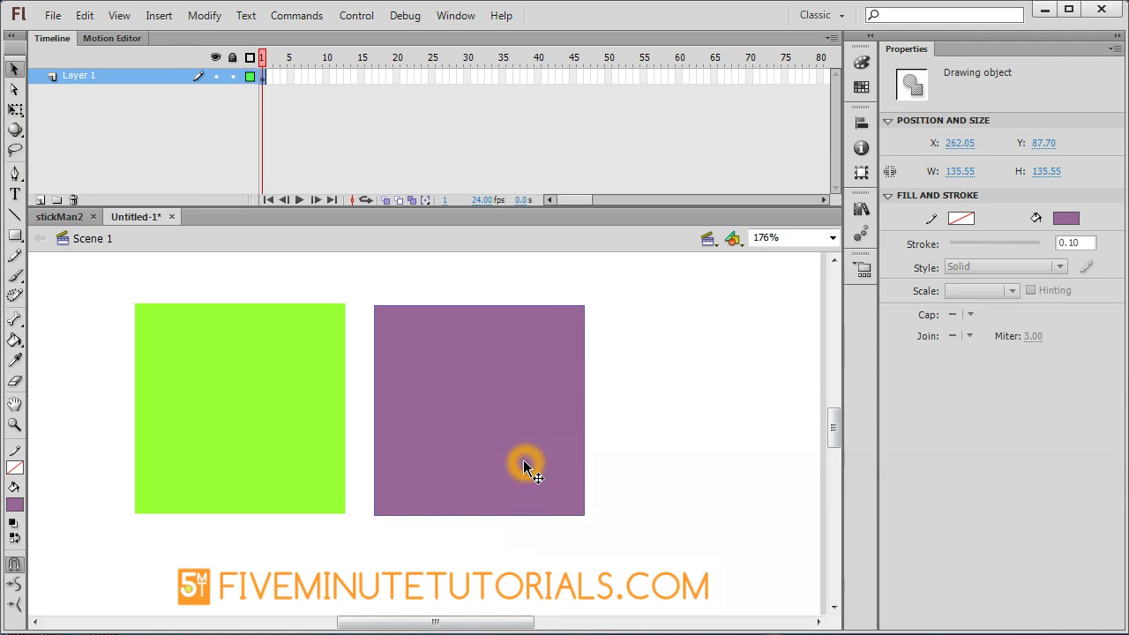
- Select the green and purple squares in turn to compare Shape with Drawing object
left_click(312, 468)
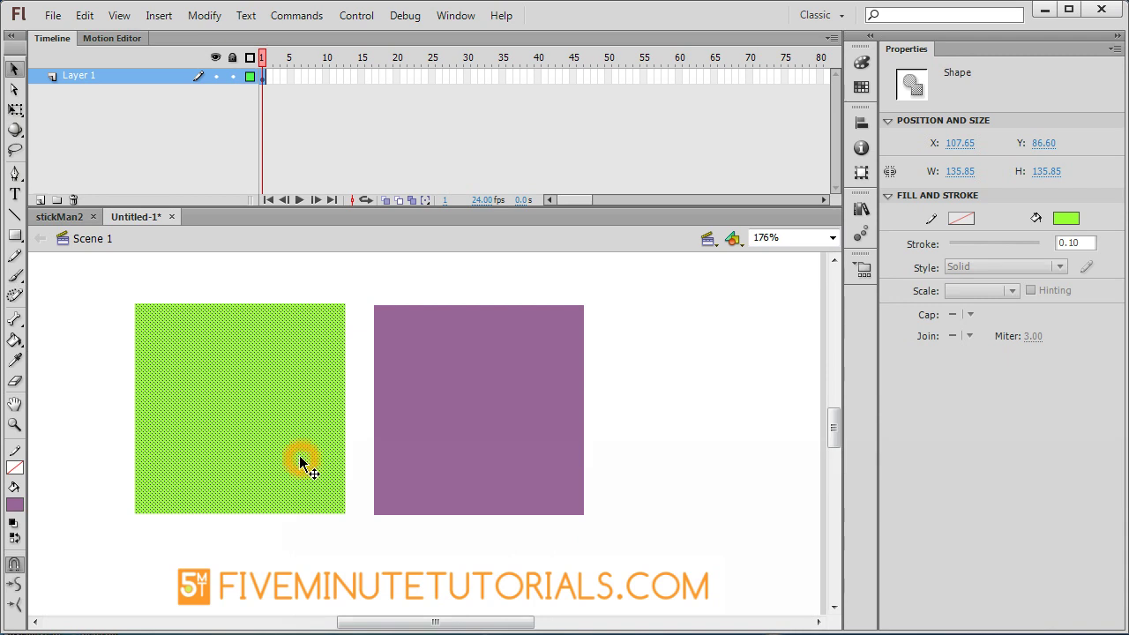
left_click(504, 478)
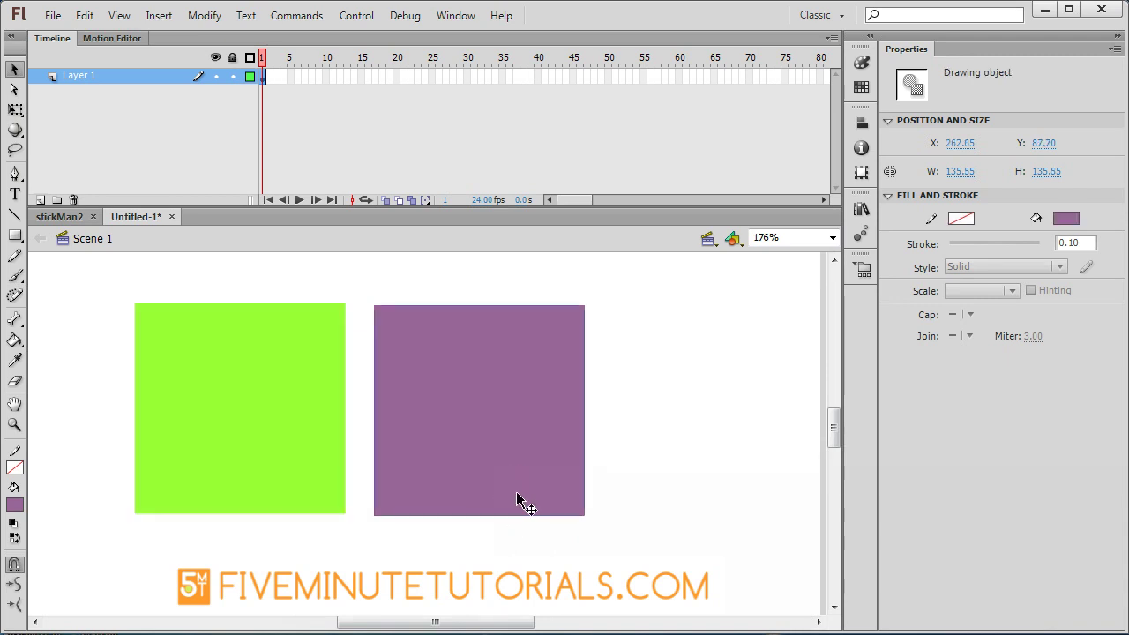
left_click(288, 462)
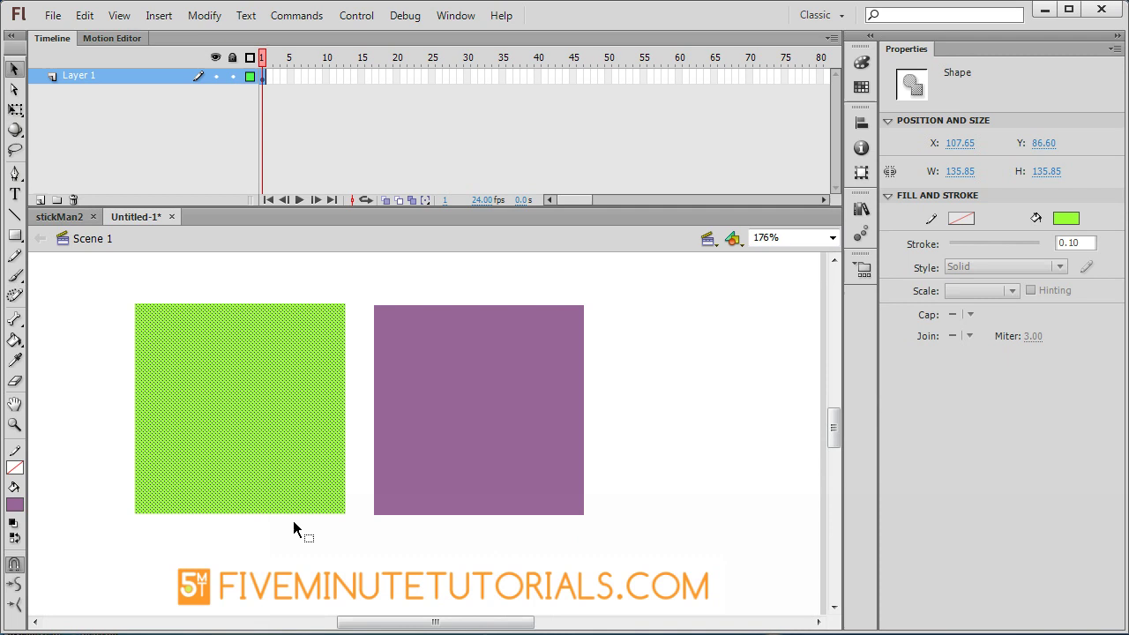
left_click(479, 470)
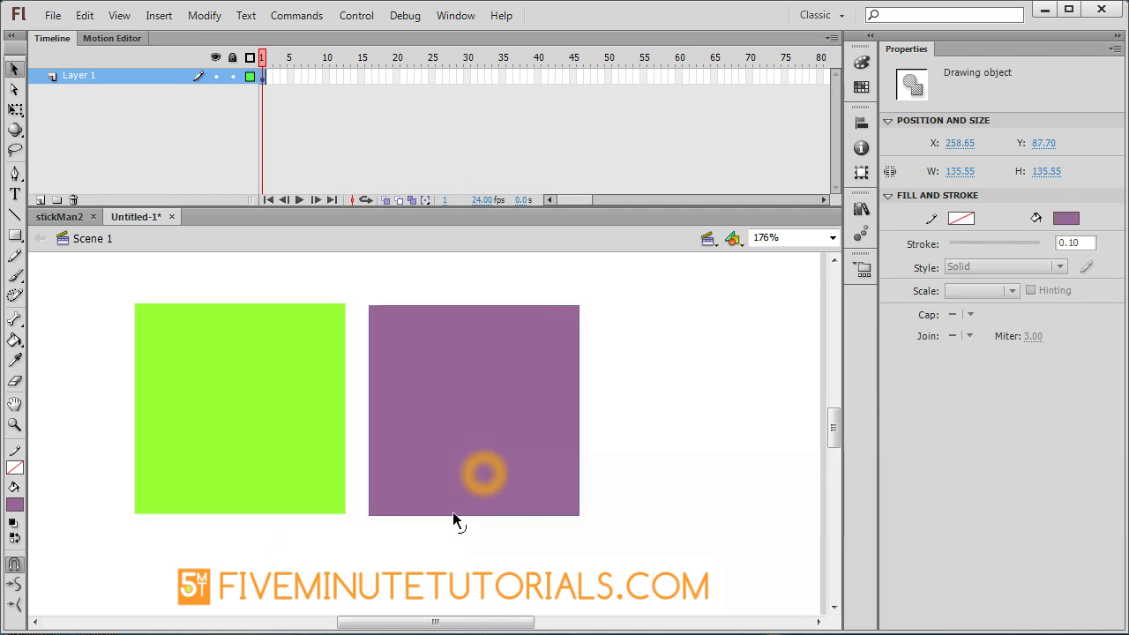
- Move the purple square slightly right to X 271.75, then select the green square
left_click_drag(497, 492, 522, 483)
left_click(347, 553)
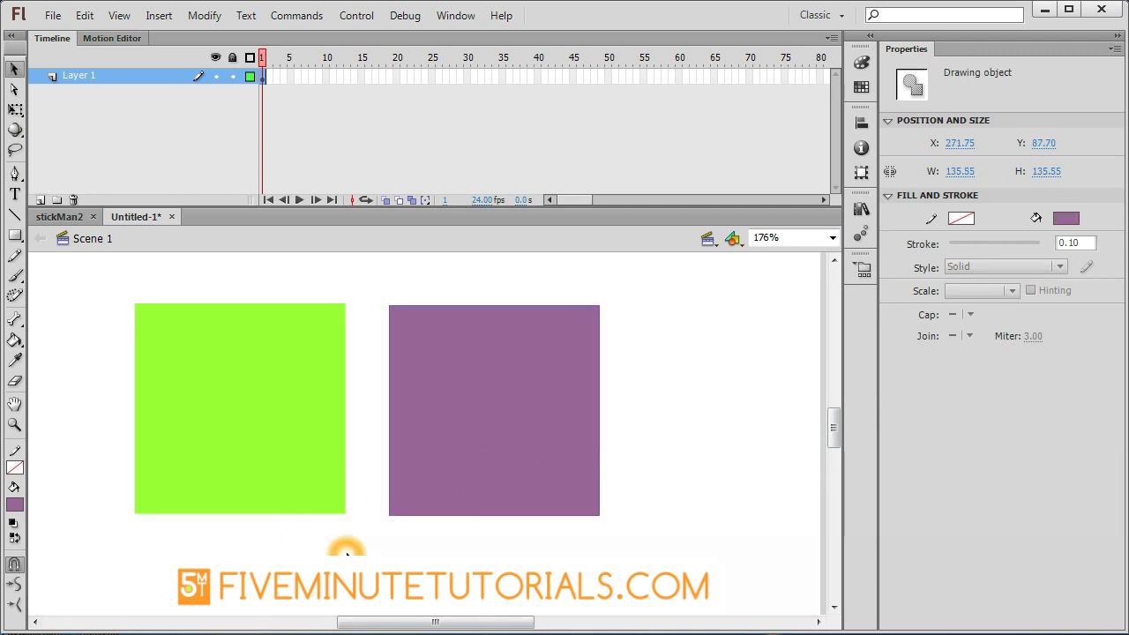
left_click(288, 450)
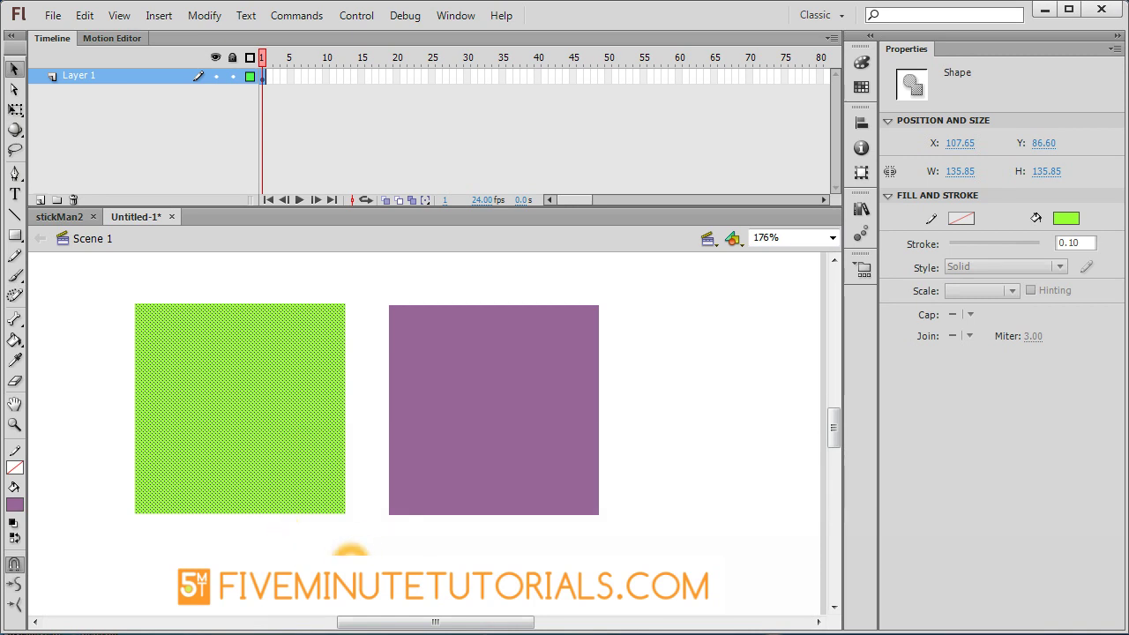
- Cut the lower-right part off the green square and merge it onto the large shape's corner
left_click_drag(277, 432, 346, 538)
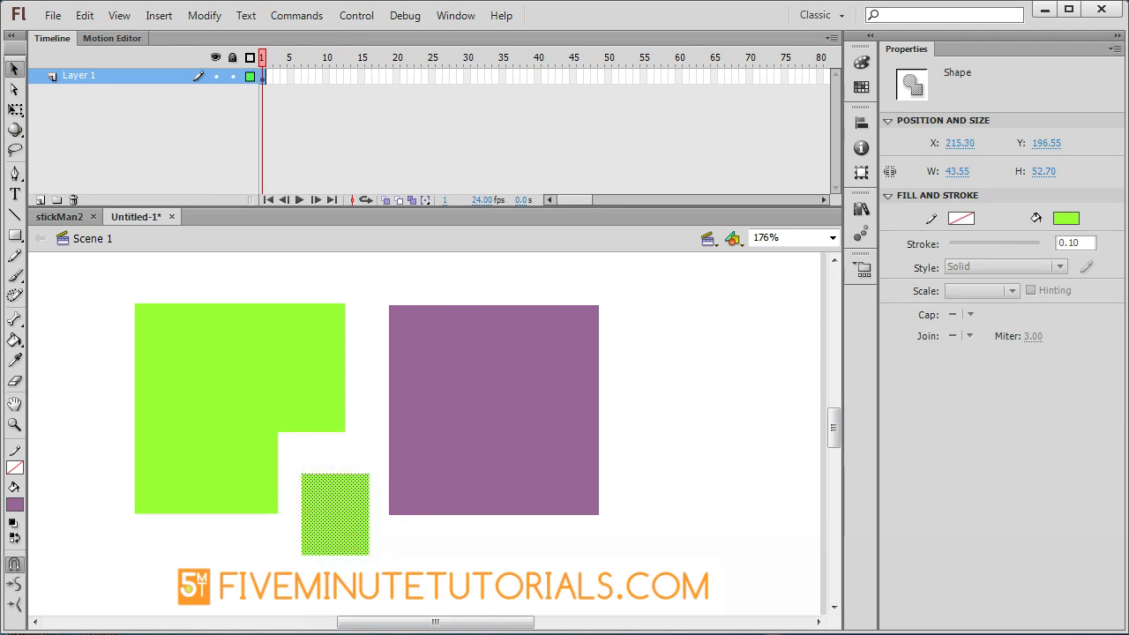
left_click(390, 548)
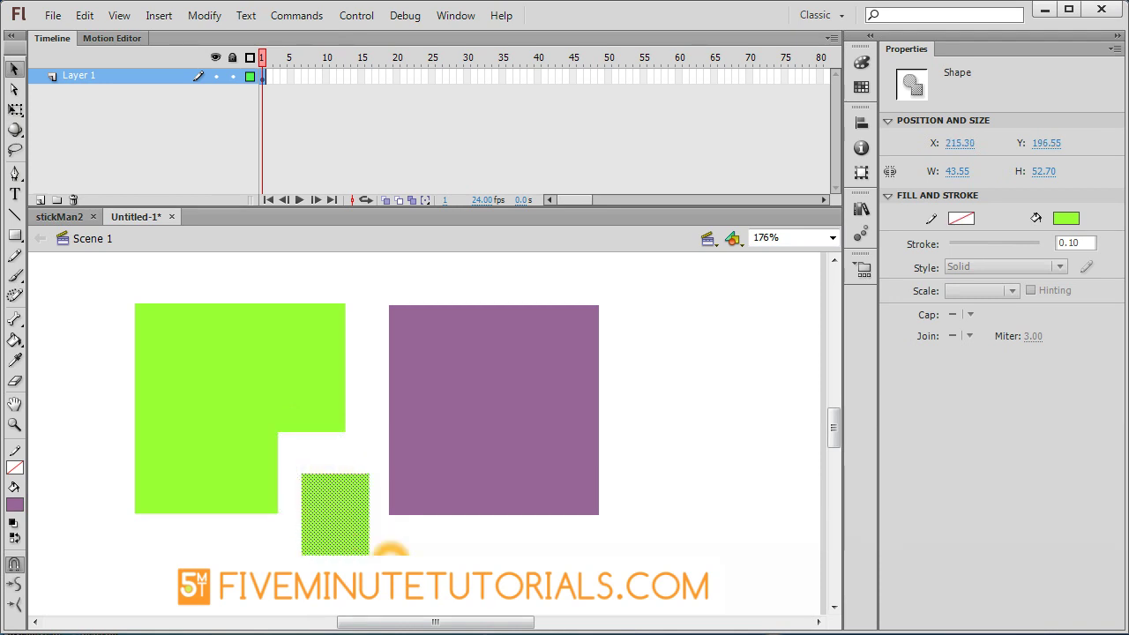
left_click(242, 476)
left_click(352, 541)
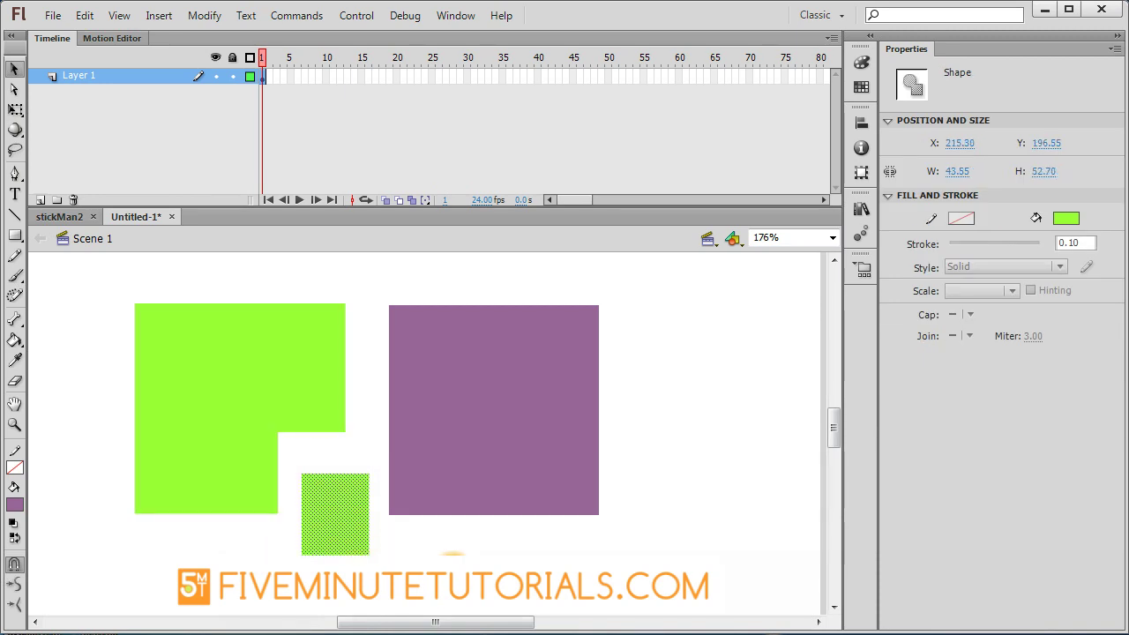
left_click_drag(356, 534, 299, 473)
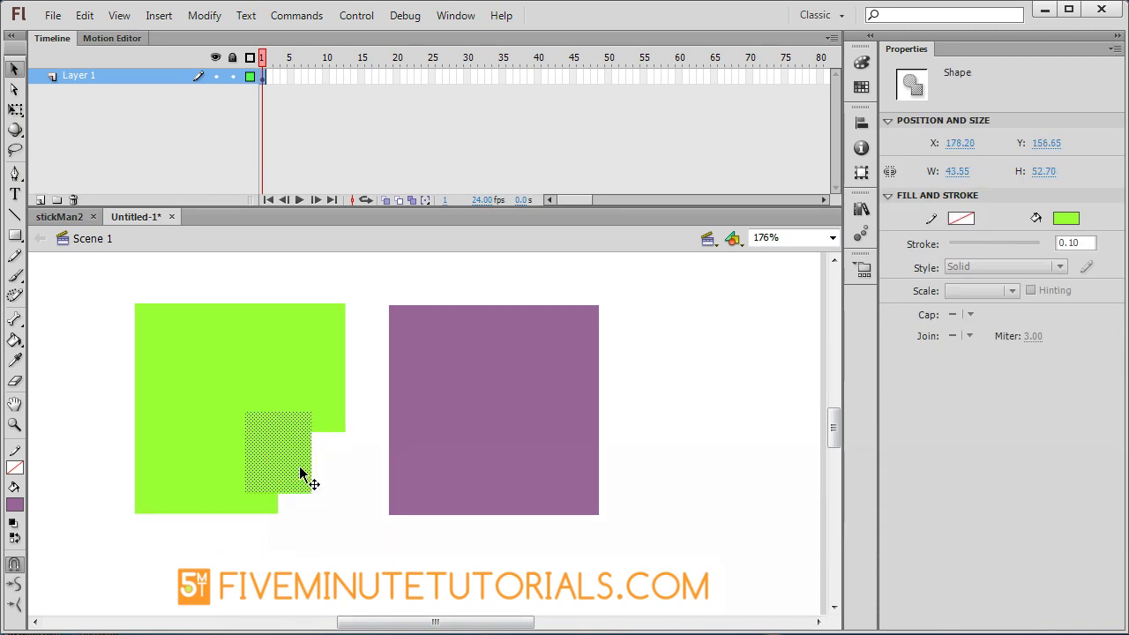
left_click(325, 539)
left_click(303, 473)
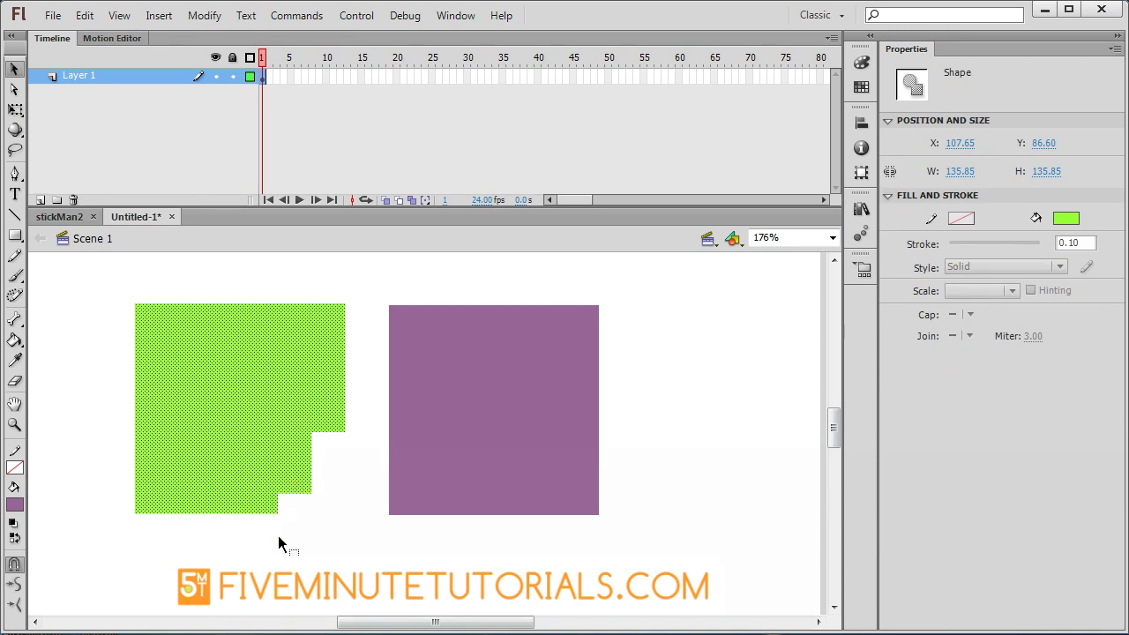
- Marquee a left strip of the green shape so it remerges, and nudge the purple square left
left_click(273, 542)
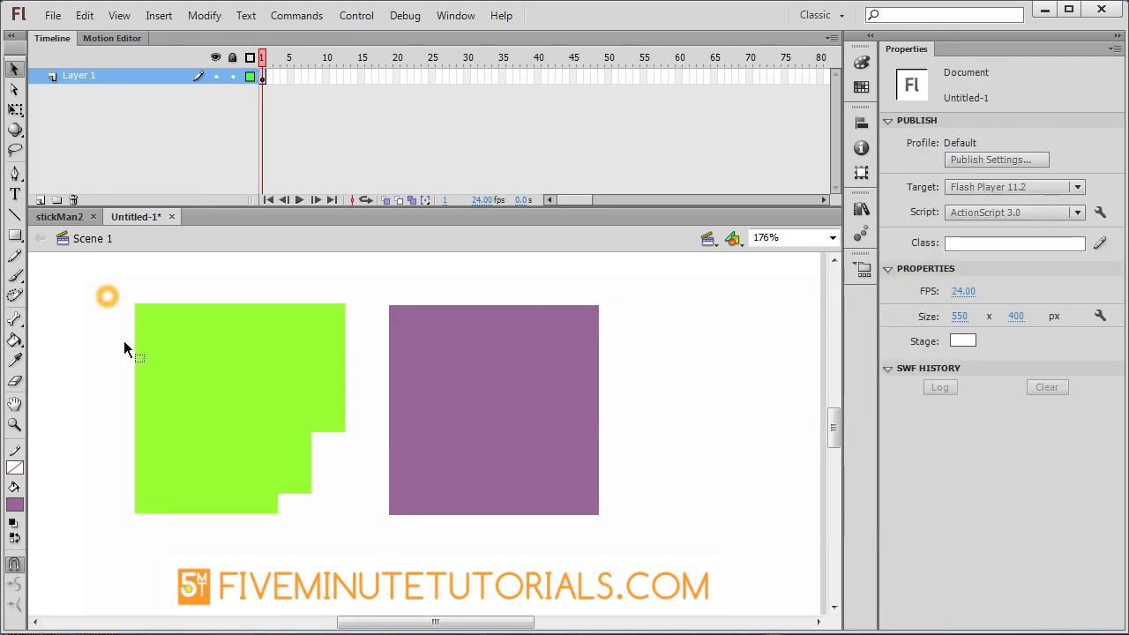
left_click_drag(124, 348, 204, 425)
left_click(134, 385)
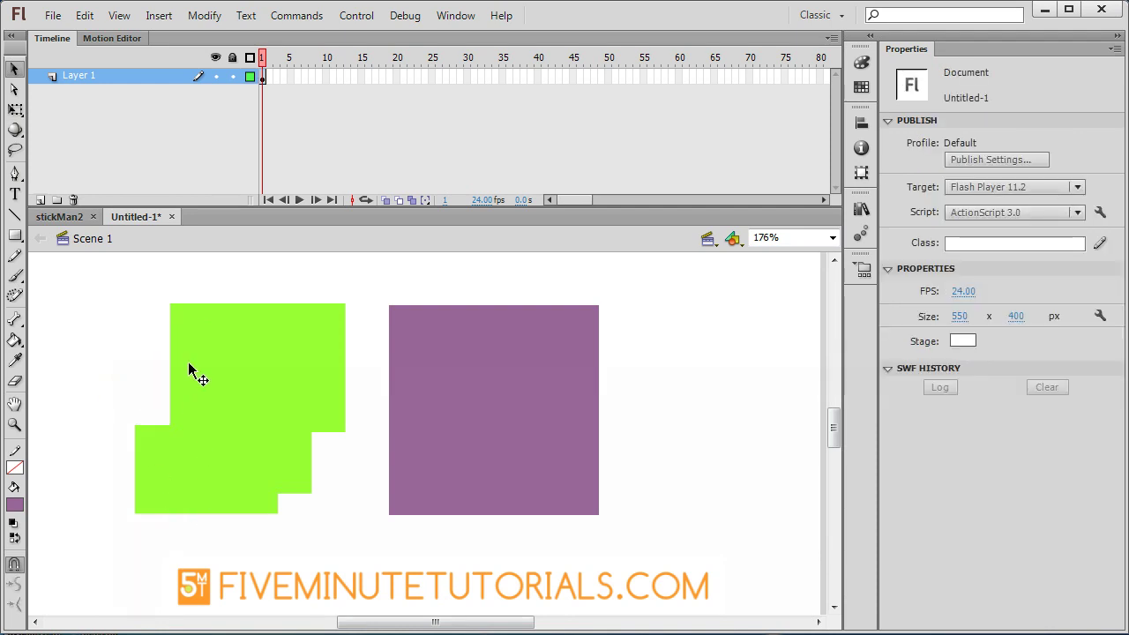
left_click_drag(496, 428, 484, 429)
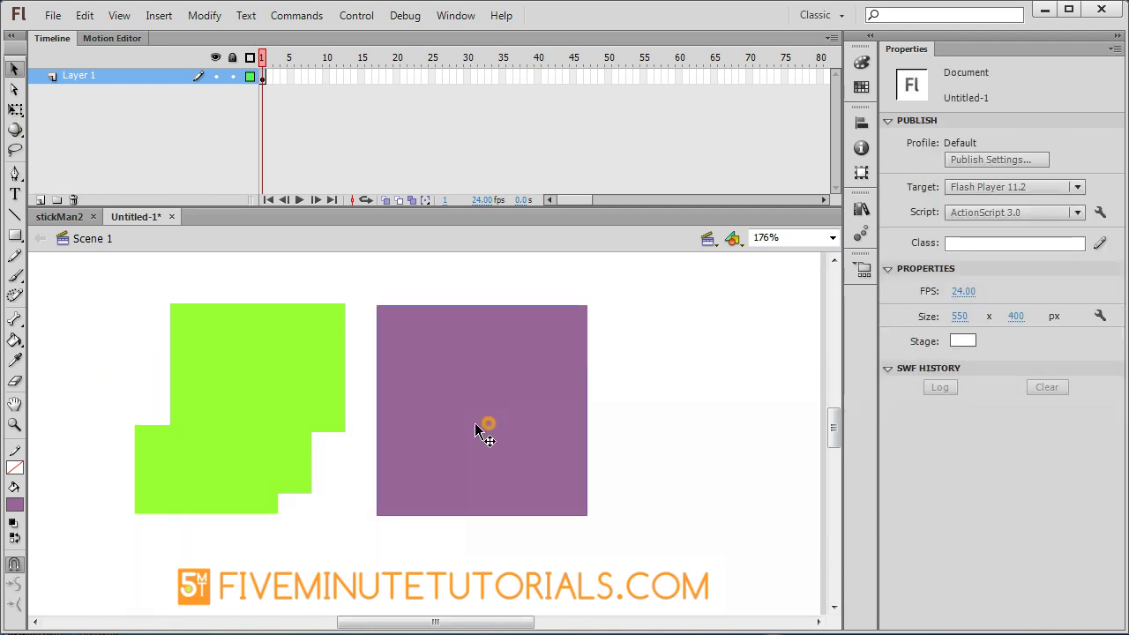
- Select the purple square and shift it around beside the green shape
left_click(506, 418)
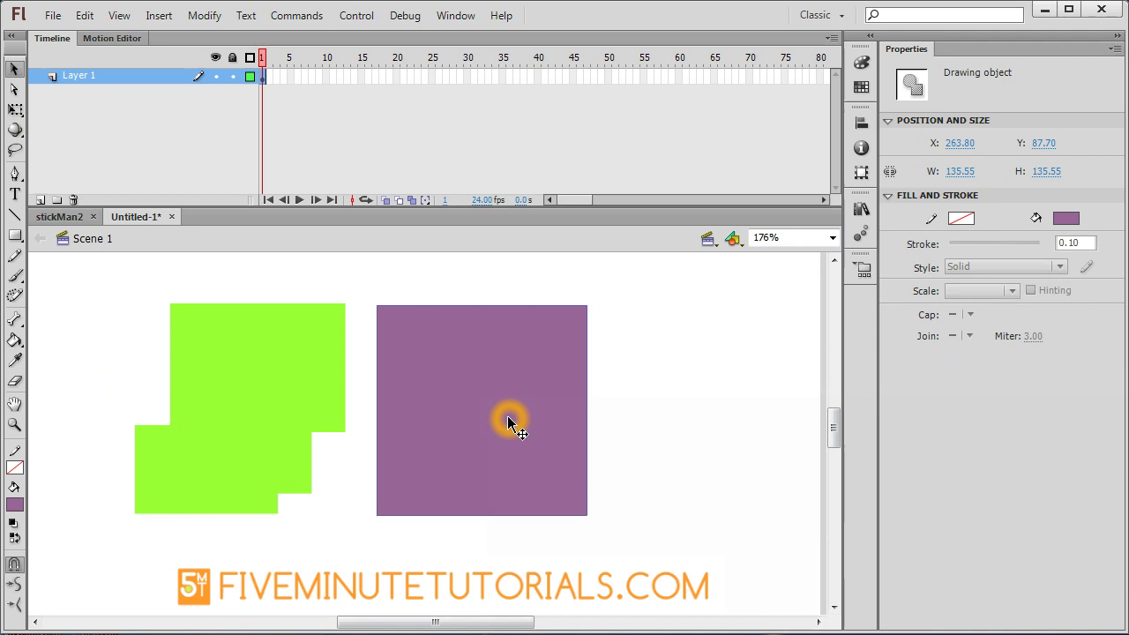
left_click_drag(537, 466, 512, 472)
left_click(533, 483)
left_click(532, 483)
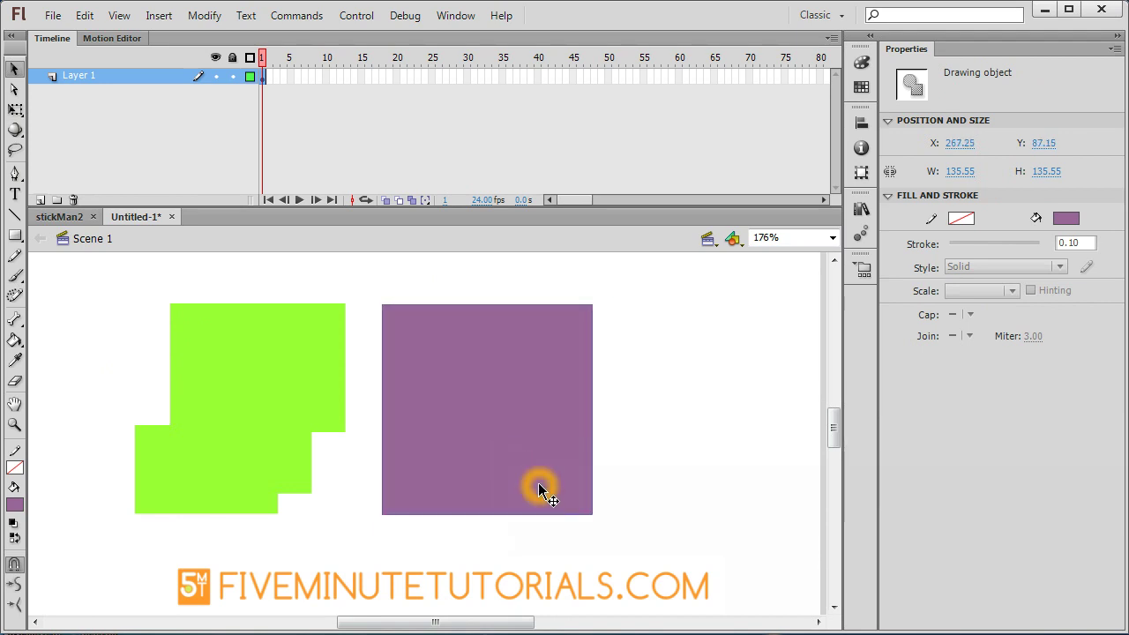
- Drag the purple square over the green shape, select each, then move purple back right
left_click_drag(528, 456, 423, 461)
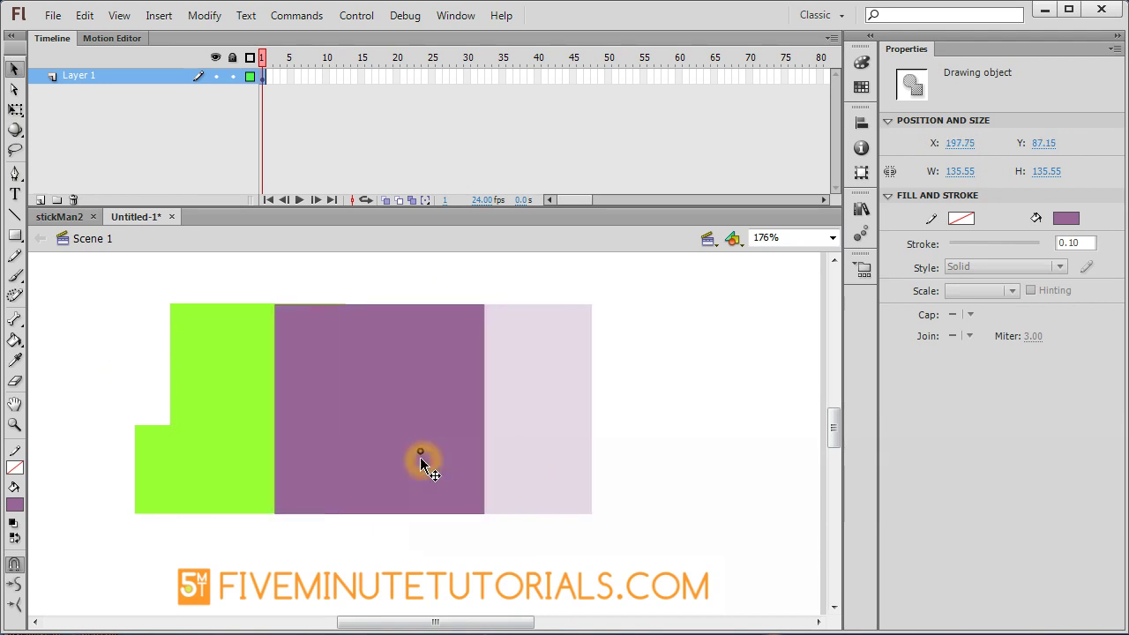
left_click(239, 439)
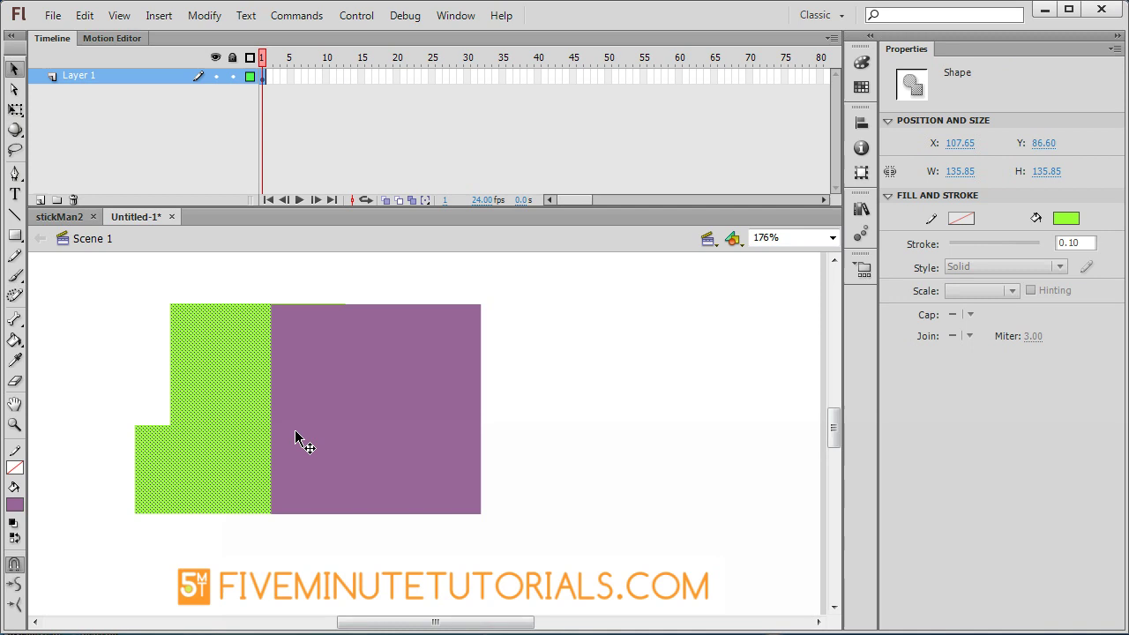
left_click(351, 444)
left_click_drag(350, 446, 555, 414)
- With cyan fill and Snap to Objects on, draw a cyan rectangle below the green shape
left_click(15, 236)
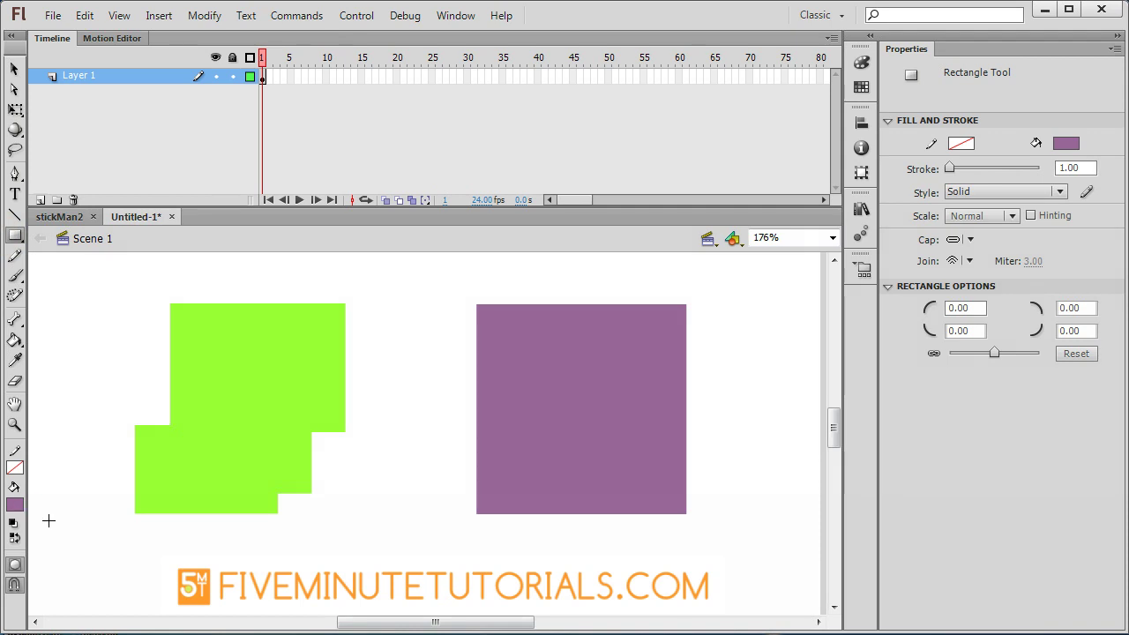
left_click(15, 505)
left_click(269, 380)
left_click(13, 584)
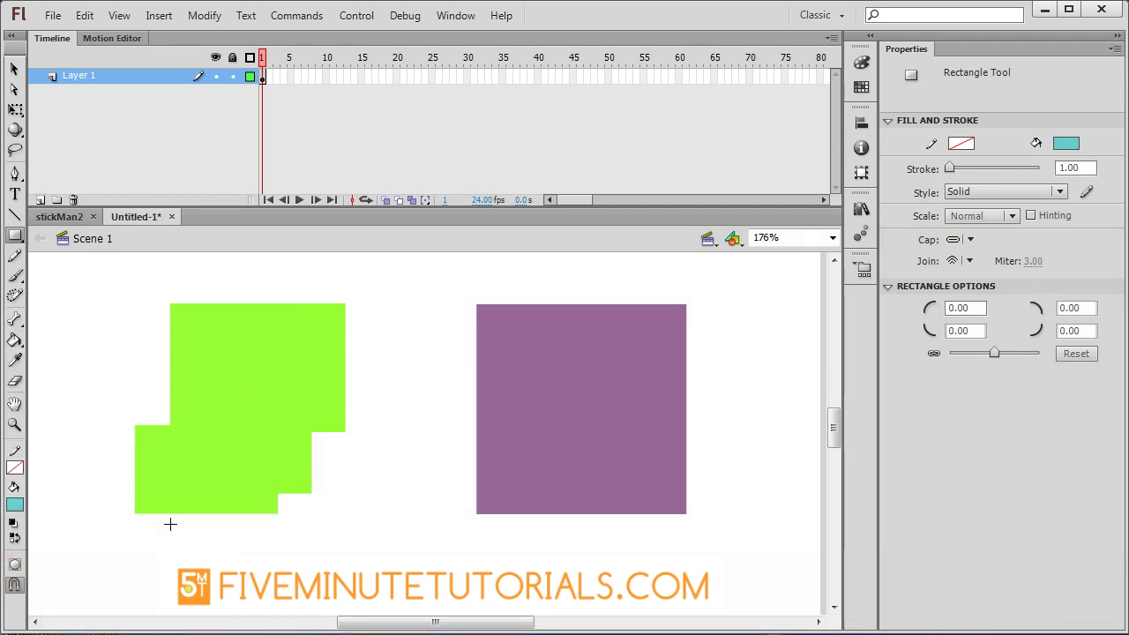
left_click_drag(361, 466, 434, 556)
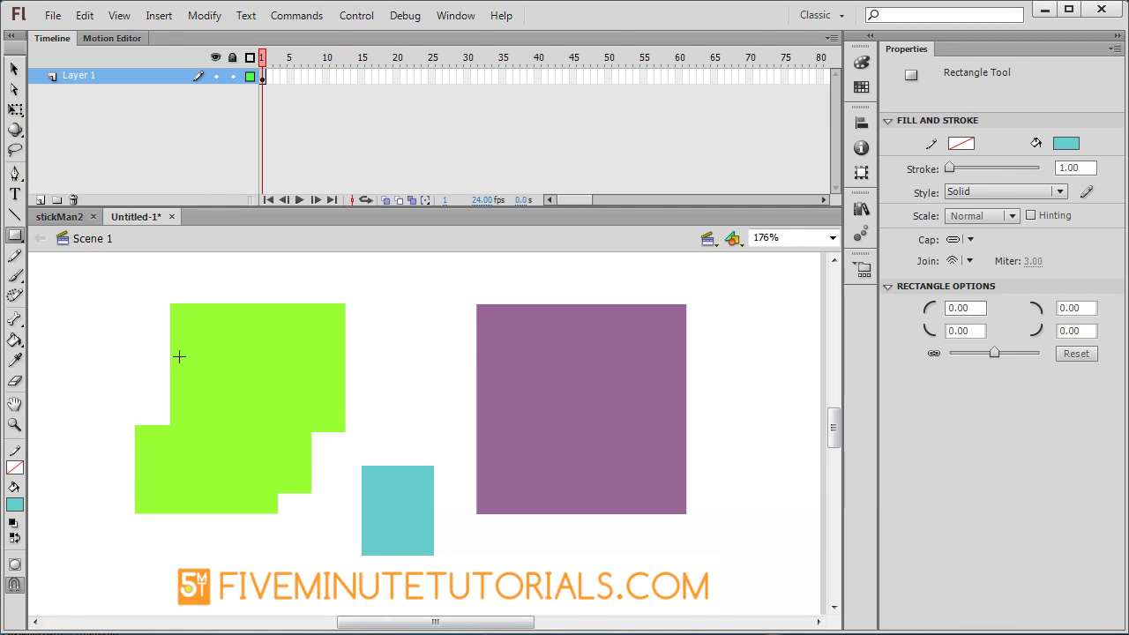
- Drop the cyan rectangle onto the green shape, then pull it away, cutting a hole and notch
left_click(14, 69)
mouse_move(395, 538)
left_mouse_down()
mouse_move(286, 450)
mouse_move(333, 386)
mouse_move(284, 401)
mouse_move(227, 377)
mouse_move(285, 456)
mouse_move(393, 532)
mouse_move(343, 455)
left_mouse_up()
left_click(345, 533)
left_click(262, 422)
left_click(377, 529)
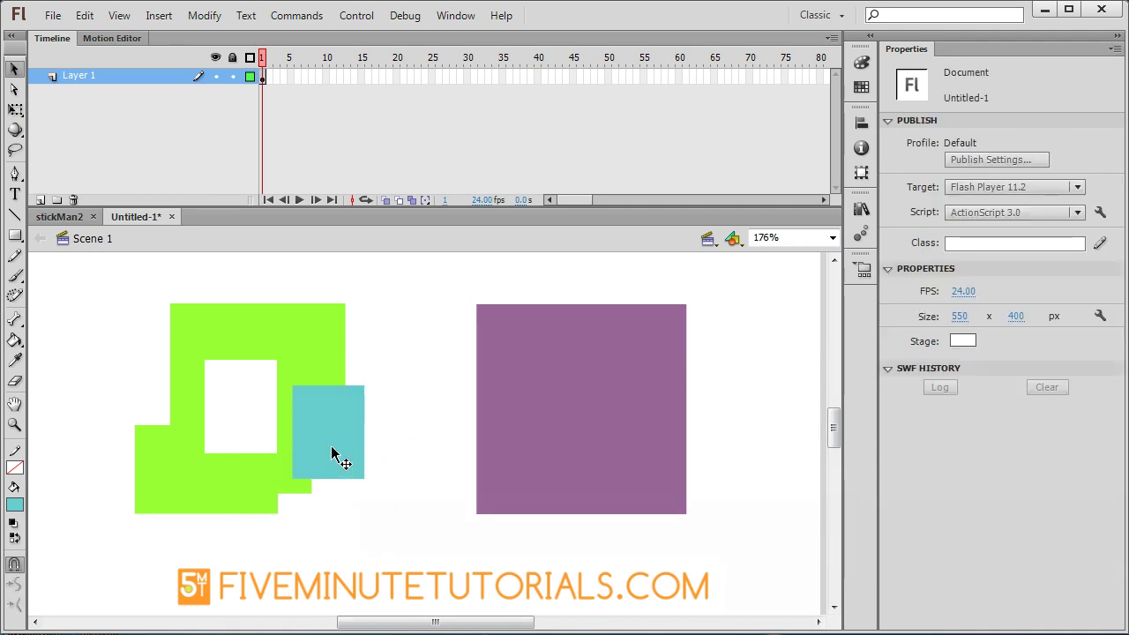
left_click(333, 454)
left_click(362, 533)
left_click_drag(345, 441, 295, 385)
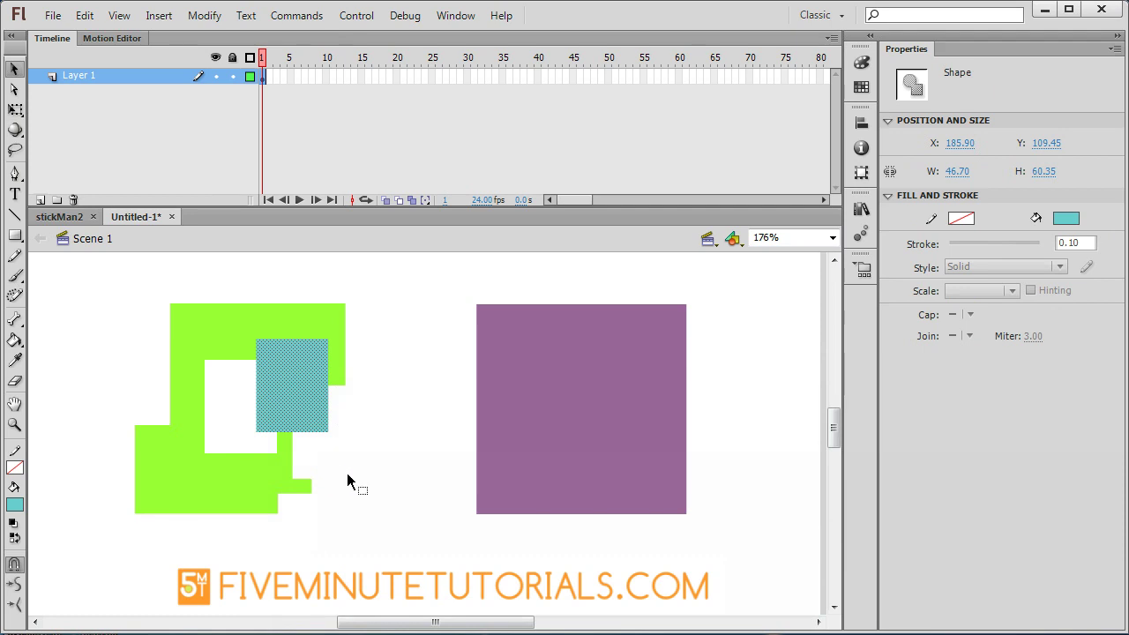
- Drag the green shape down and to the right
left_click(357, 472)
left_click(259, 334)
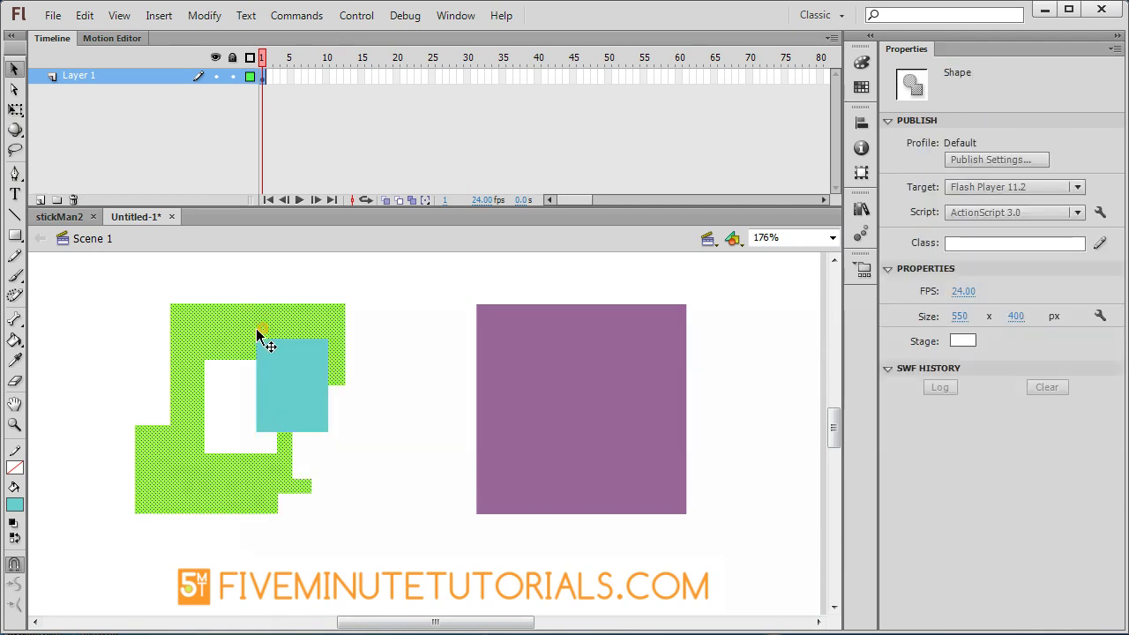
left_click_drag(211, 357, 248, 416)
- Move the lower cyan piece up-left and nudge the purple square to X 323.65
left_click(337, 458)
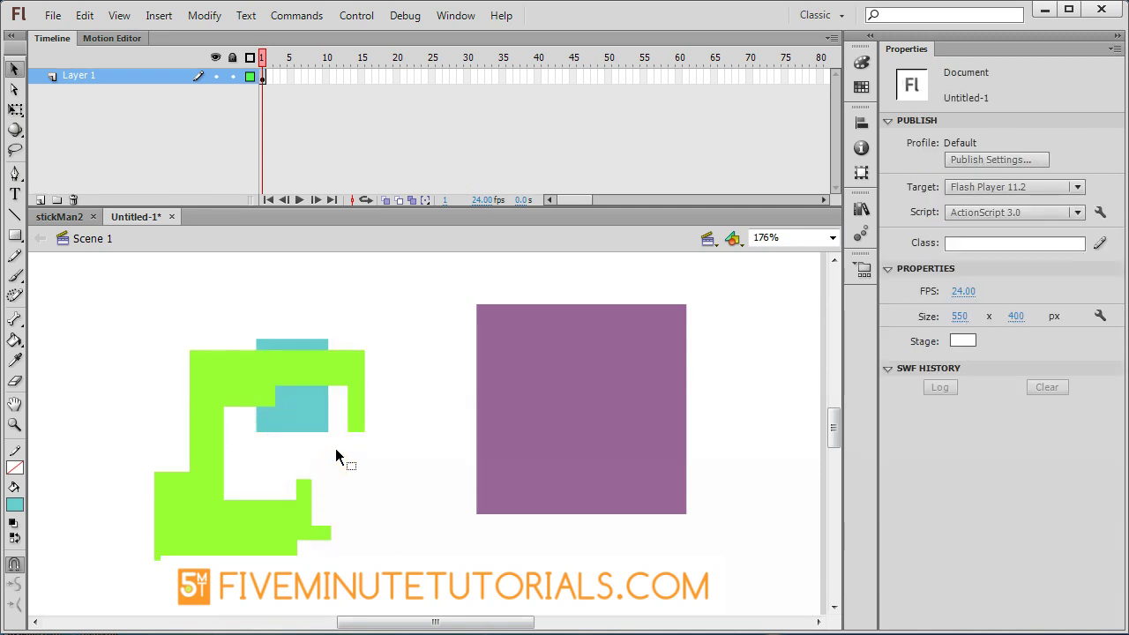
left_click(315, 432)
left_click_drag(315, 432, 273, 408)
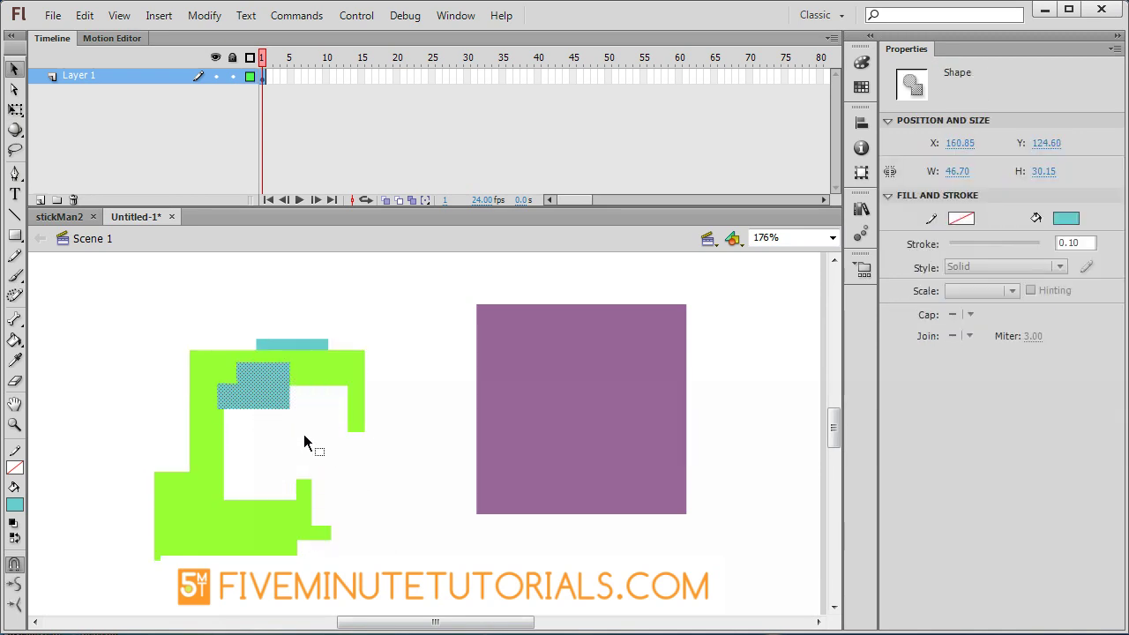
left_click(297, 431)
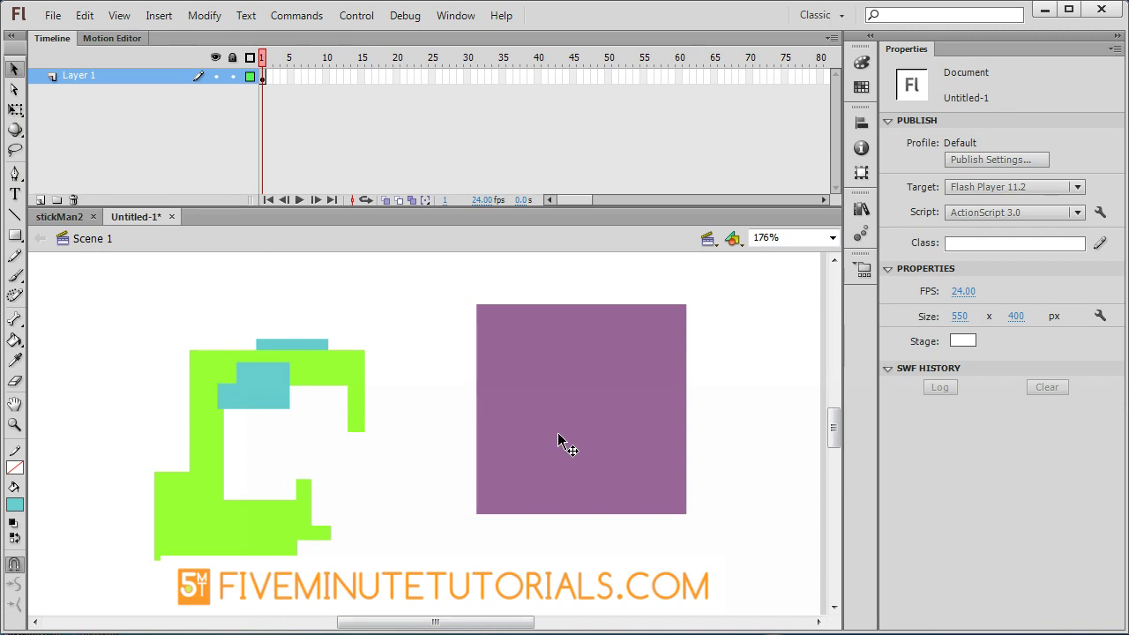
left_click_drag(559, 432, 552, 433)
- Squash the purple square to 135.55 × 60.35 px with Free Transform and reselect it
left_click(615, 499)
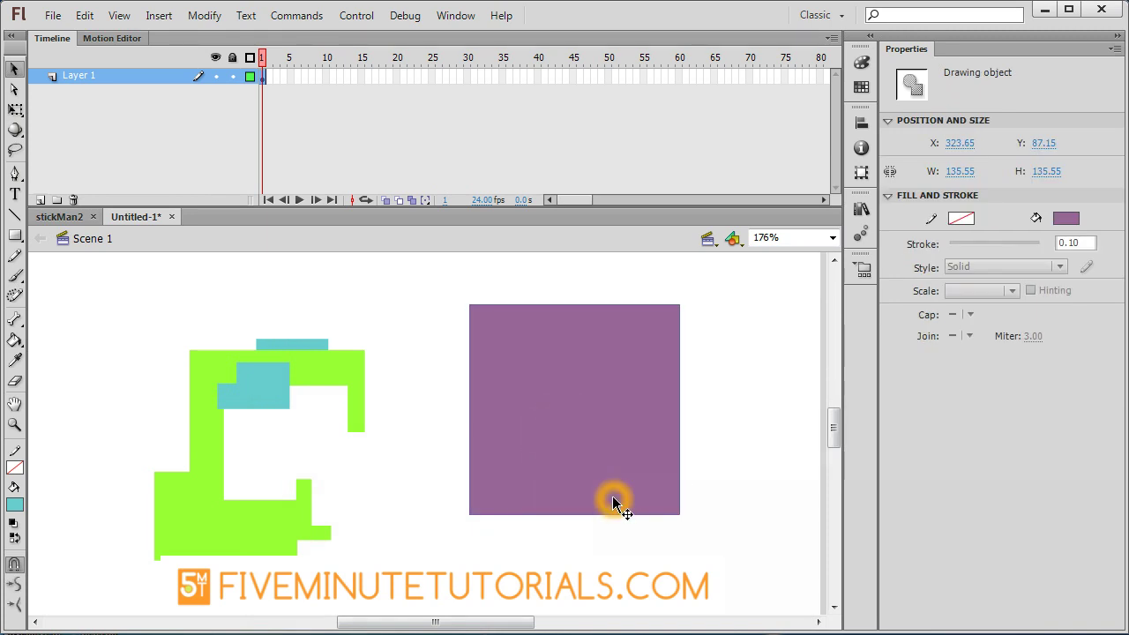
left_click(15, 109)
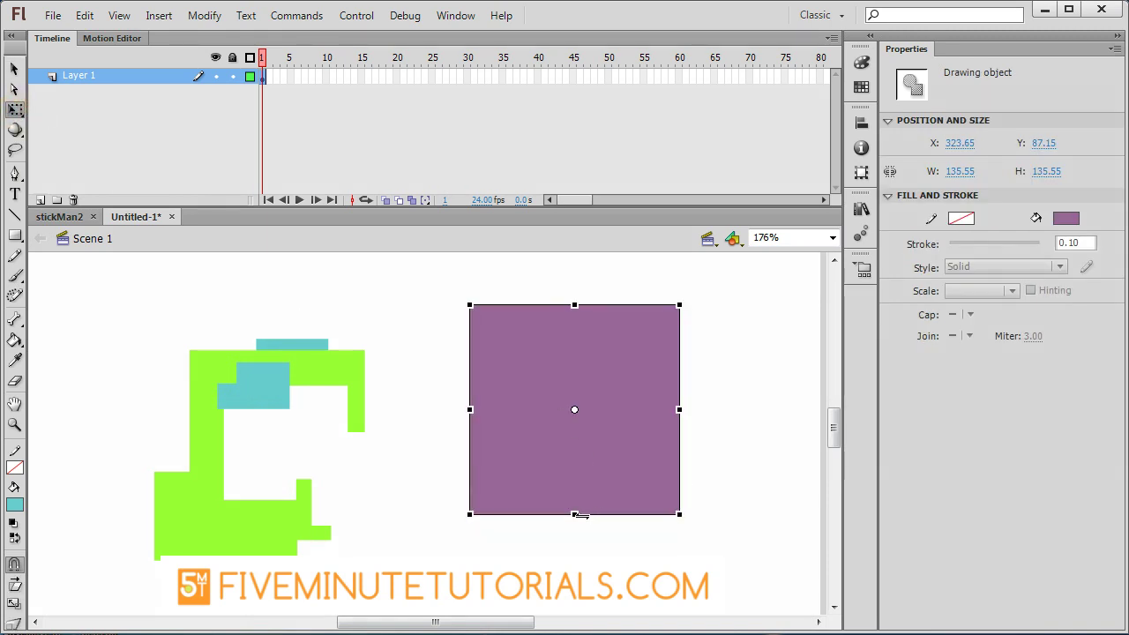
left_click_drag(574, 514, 574, 397)
left_click(606, 441)
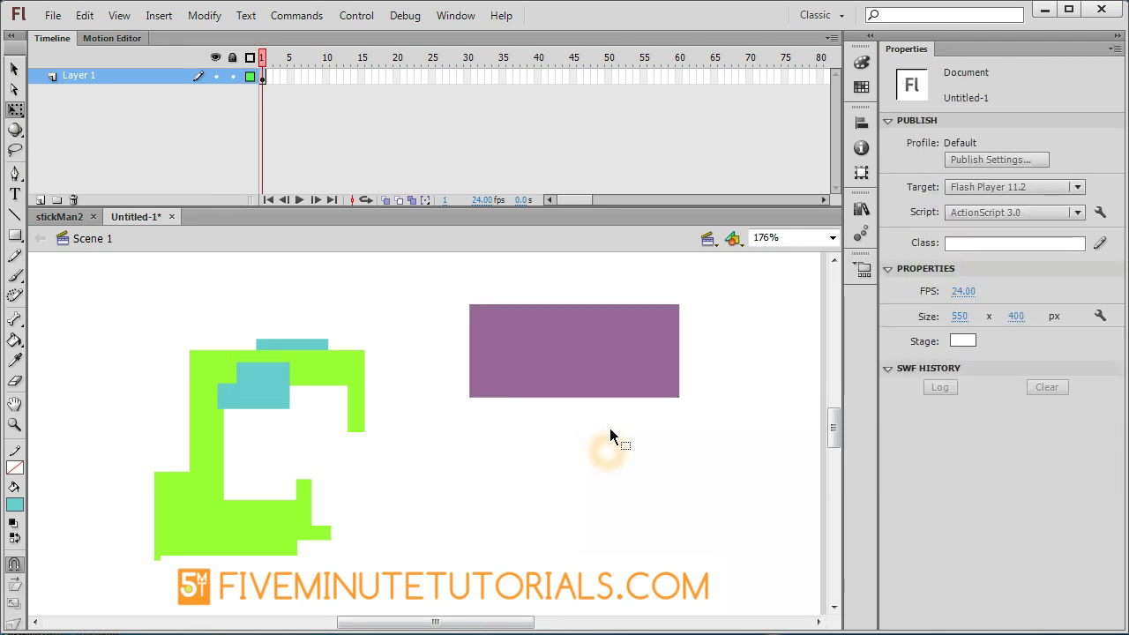
left_click(610, 373)
left_click(14, 70)
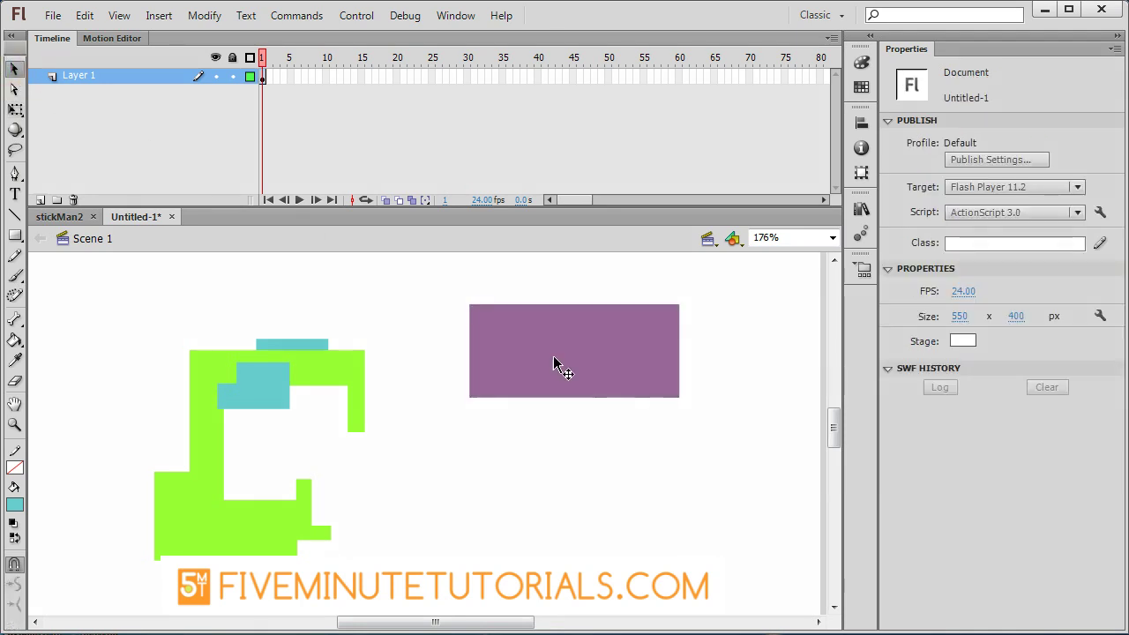
left_click(590, 364)
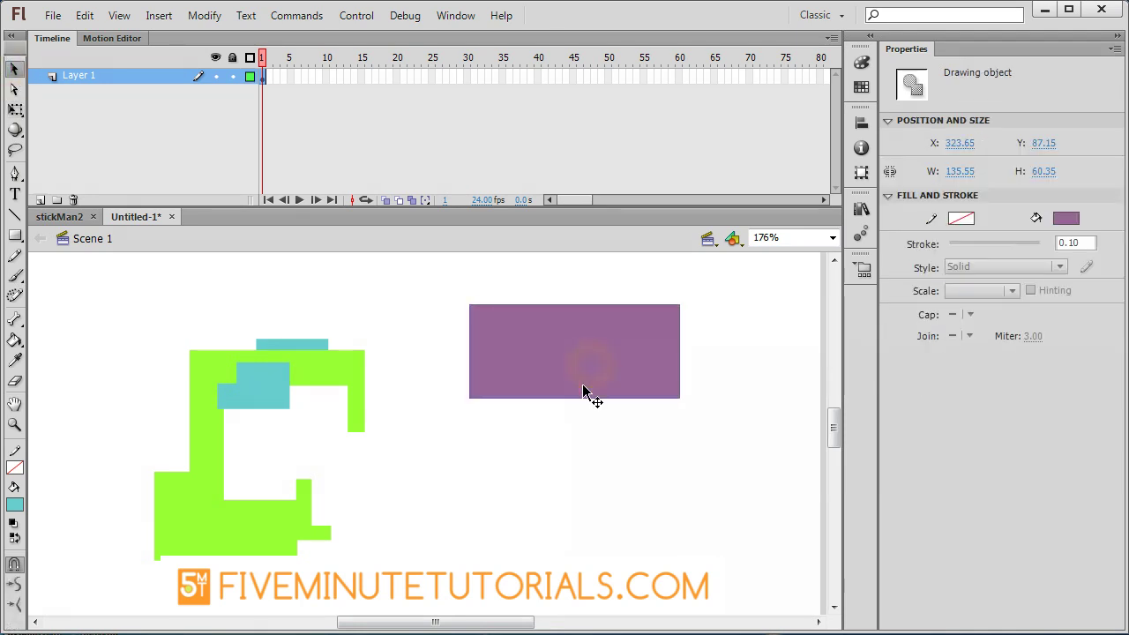
- With Object Drawing on, draw a teal rectangle below the purple one
left_click(15, 236)
left_click(14, 564)
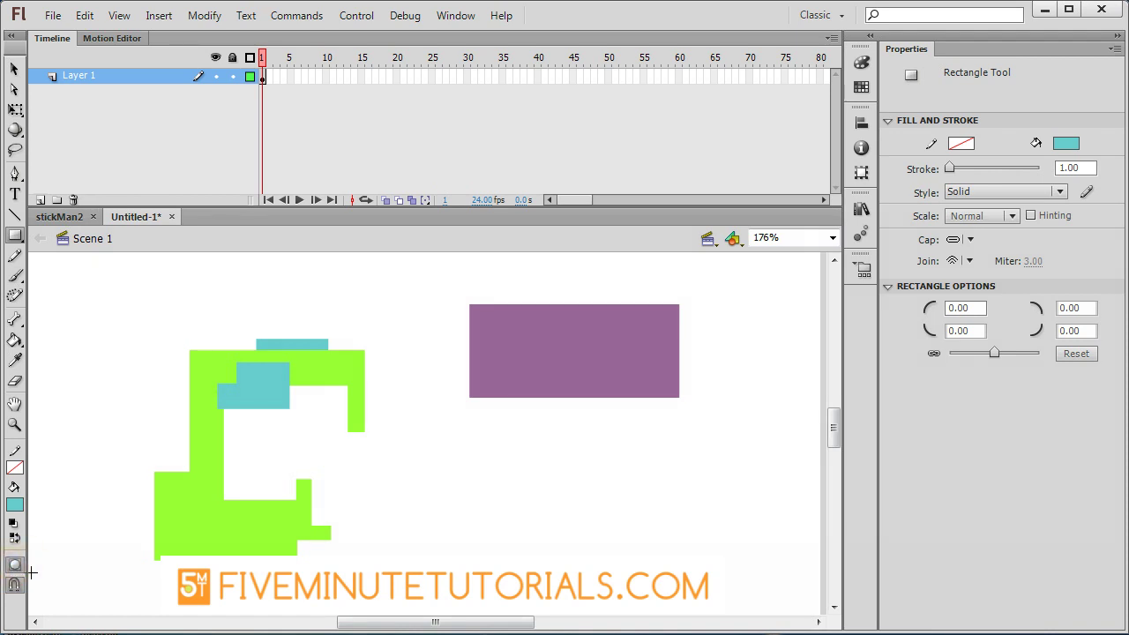
mouse_move(481, 434)
left_mouse_down()
mouse_move(617, 466)
mouse_move(683, 524)
left_mouse_up()
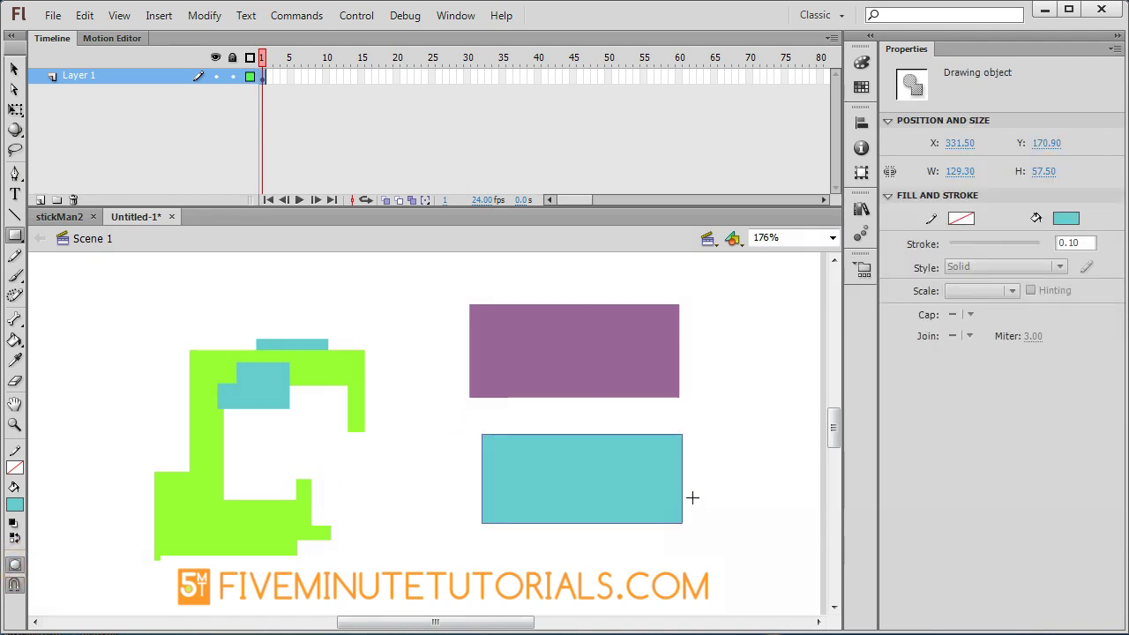
- Move the teal rectangle up to overlap the purple one at X 353.70, Y 119.10
left_click(14, 68)
left_click(599, 475)
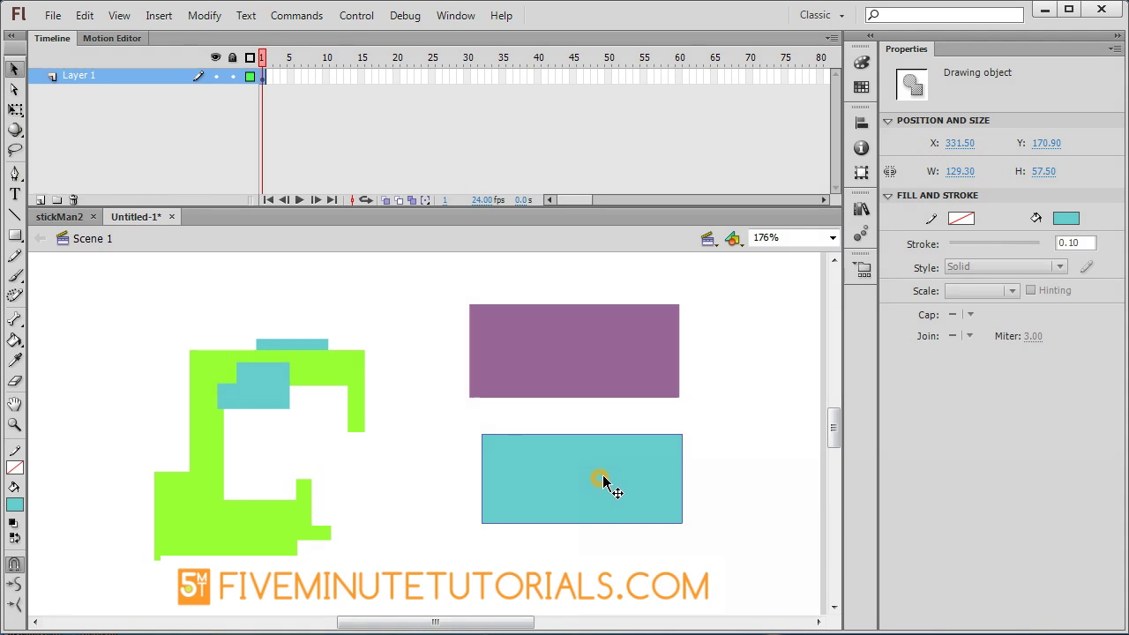
left_click_drag(629, 485, 645, 410)
left_click(660, 500)
left_click(627, 497)
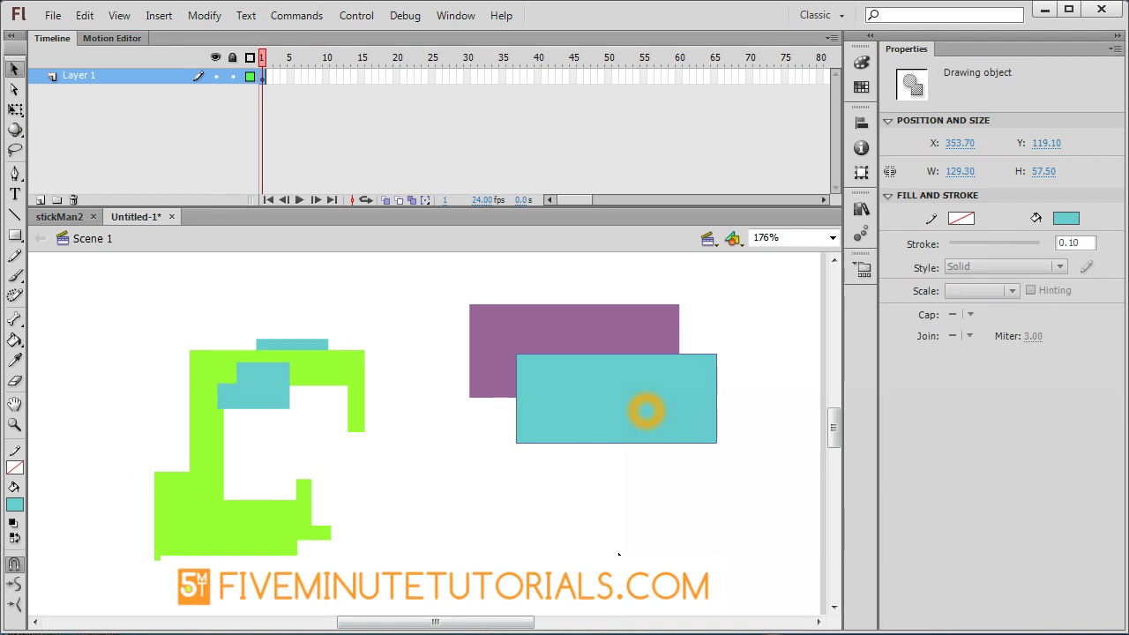
- Bring the teal rectangle to the front, then send it to the back behind the purple rectangle
left_click(198, 18)
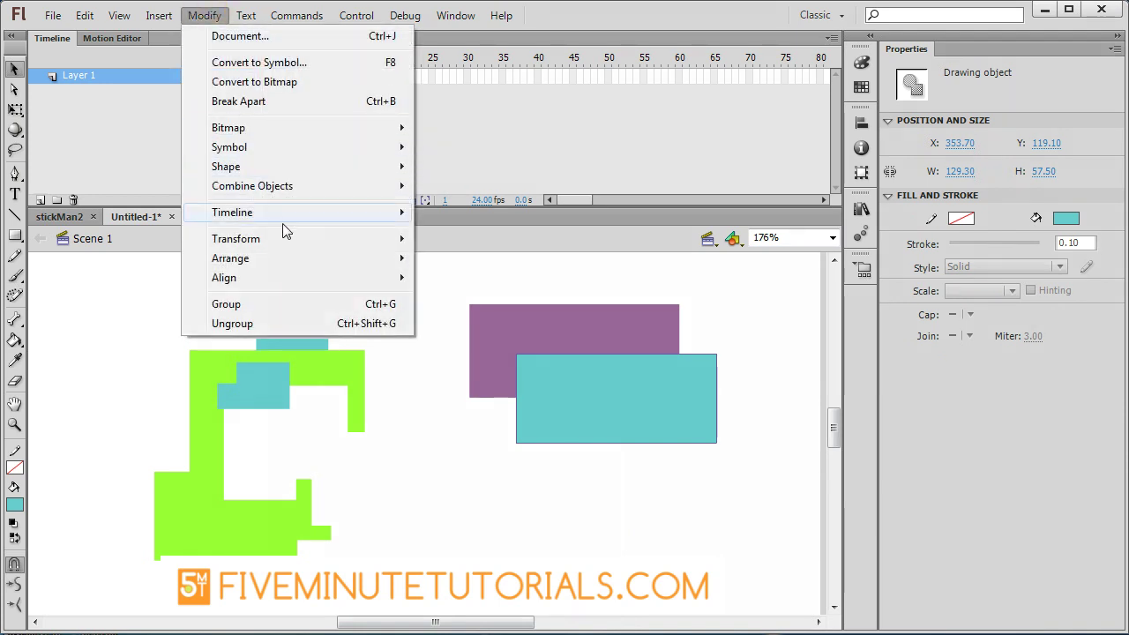
mouse_move(291, 260)
left_click(505, 262)
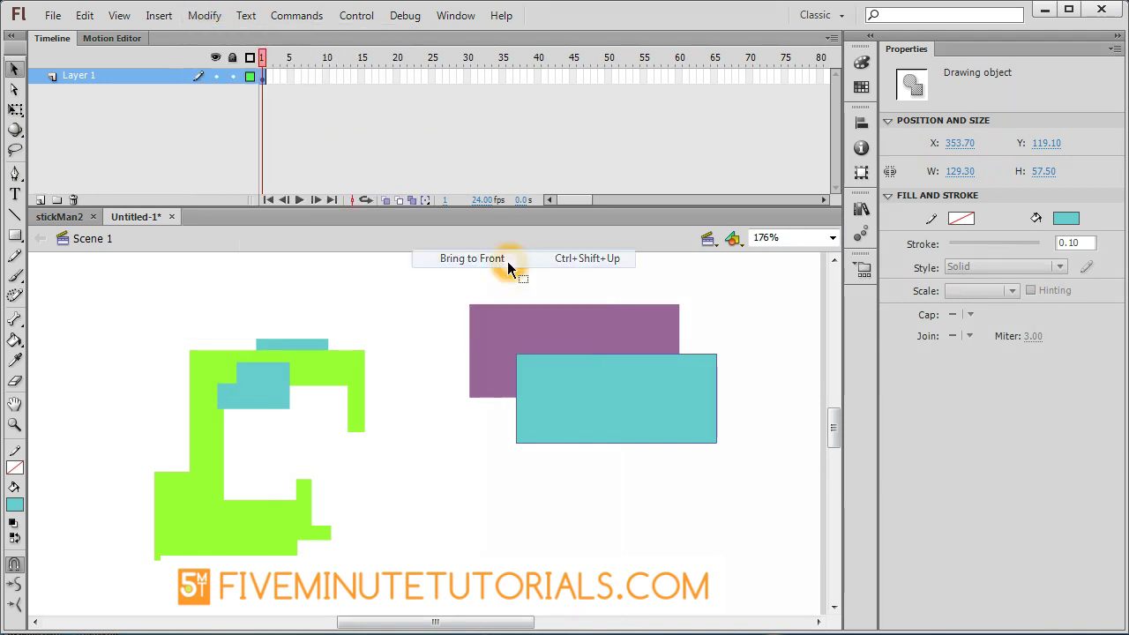
left_click(204, 16)
left_click(285, 260)
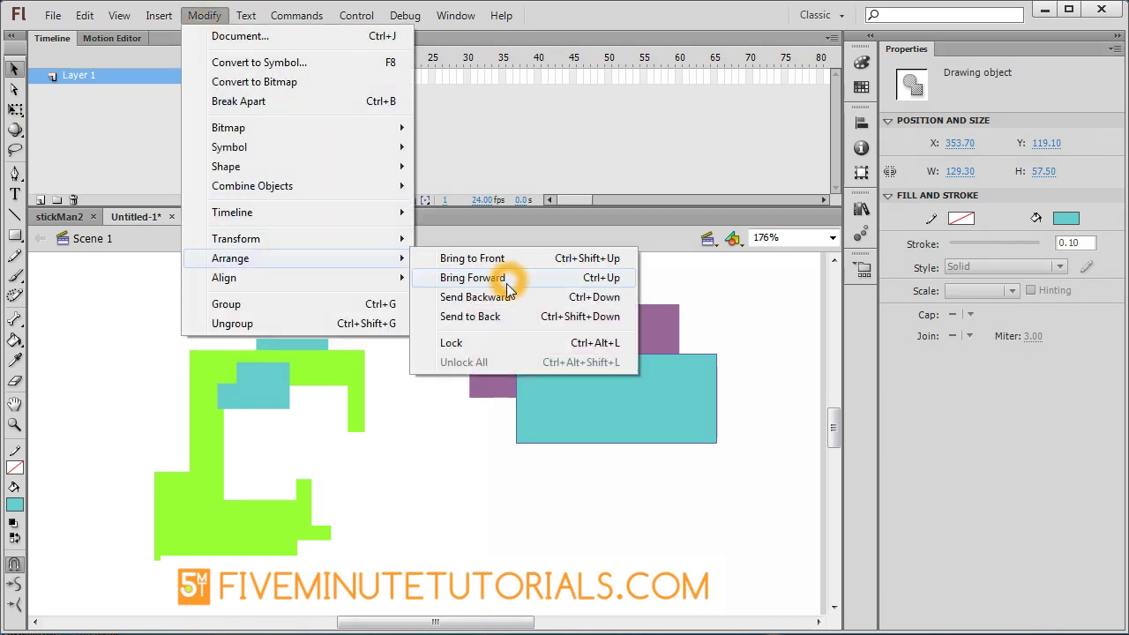
left_click(507, 318)
left_click(605, 491)
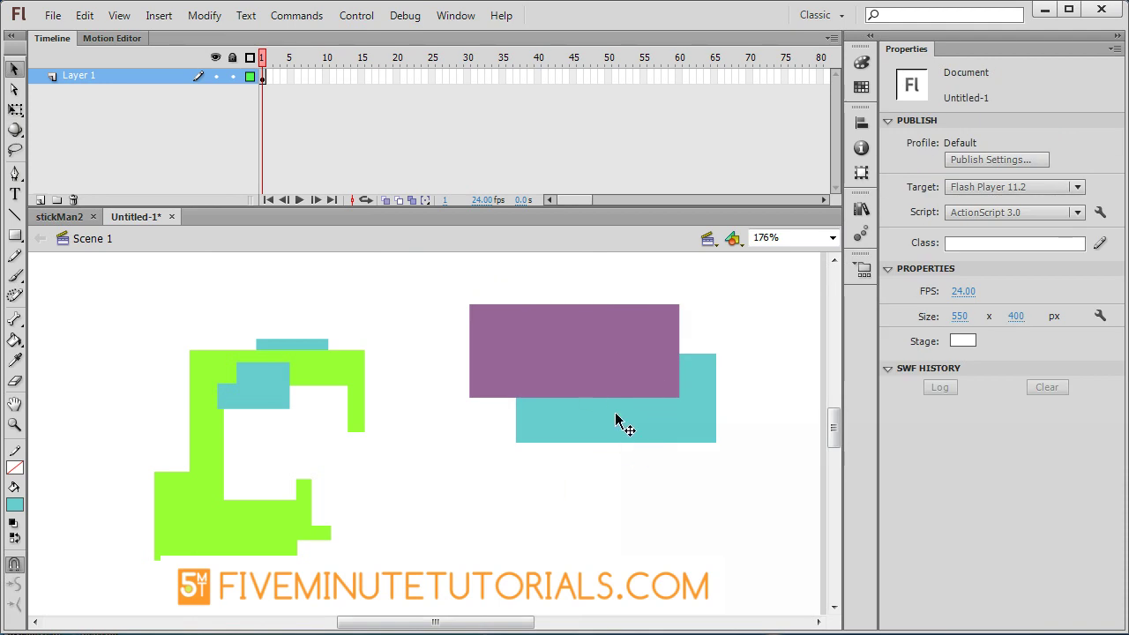
- Drag the small teal shape to X 174.50, Y 140.00, leaving a white notch in the green figure
left_click(266, 388)
left_click_drag(268, 399, 284, 425)
left_click(345, 474)
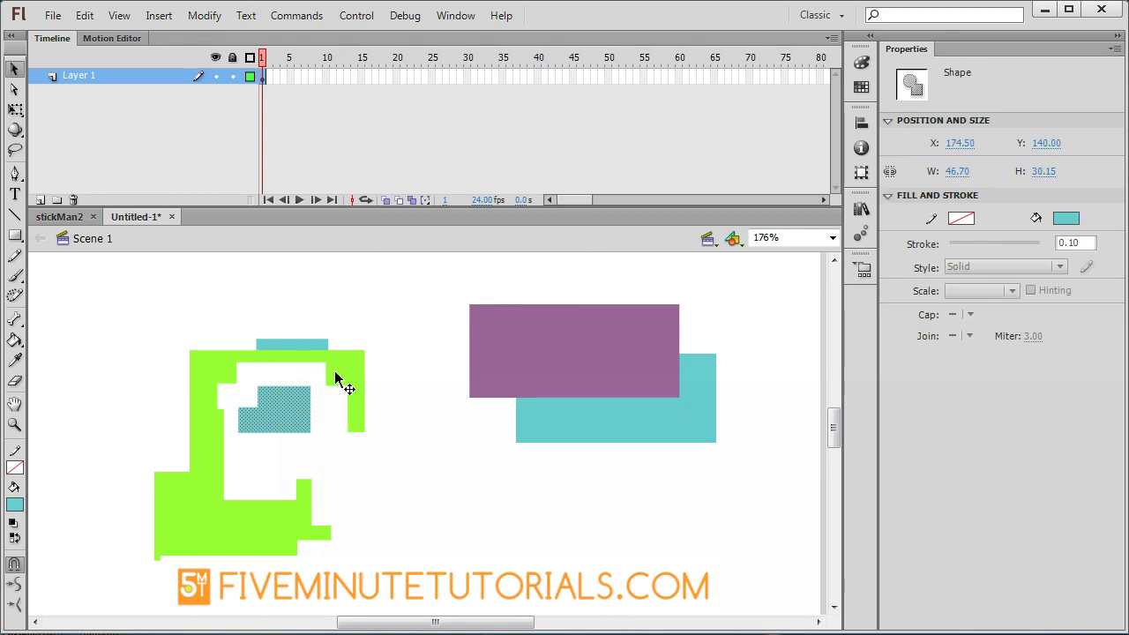
left_click(580, 371)
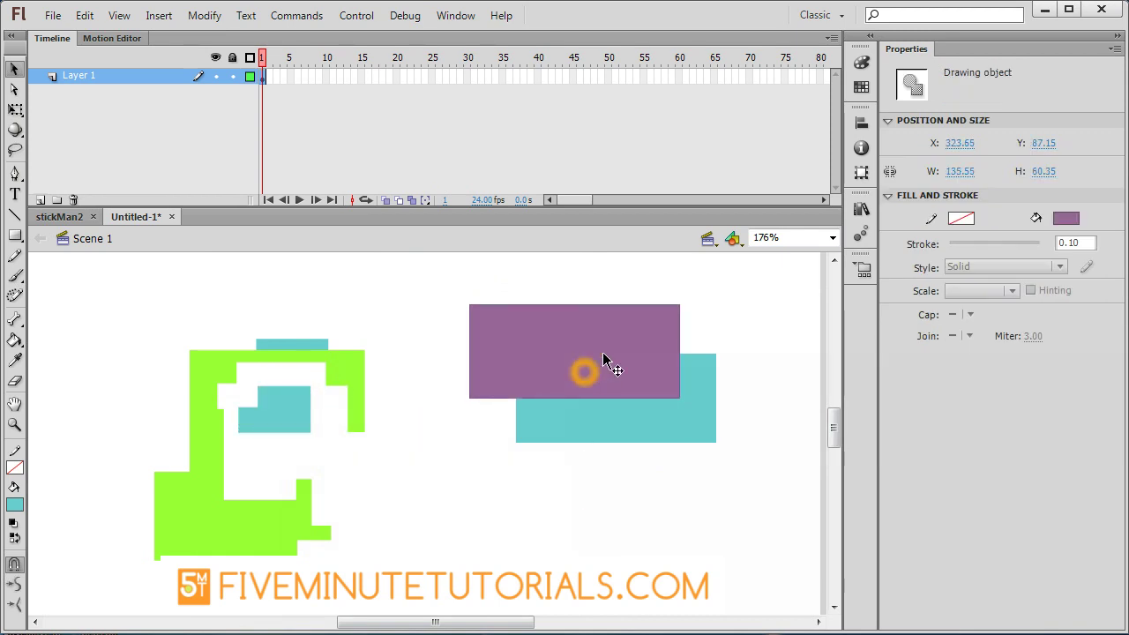
- Inside the purple drawing object, shift the rectangle left to X 299.15
double_click(574, 372)
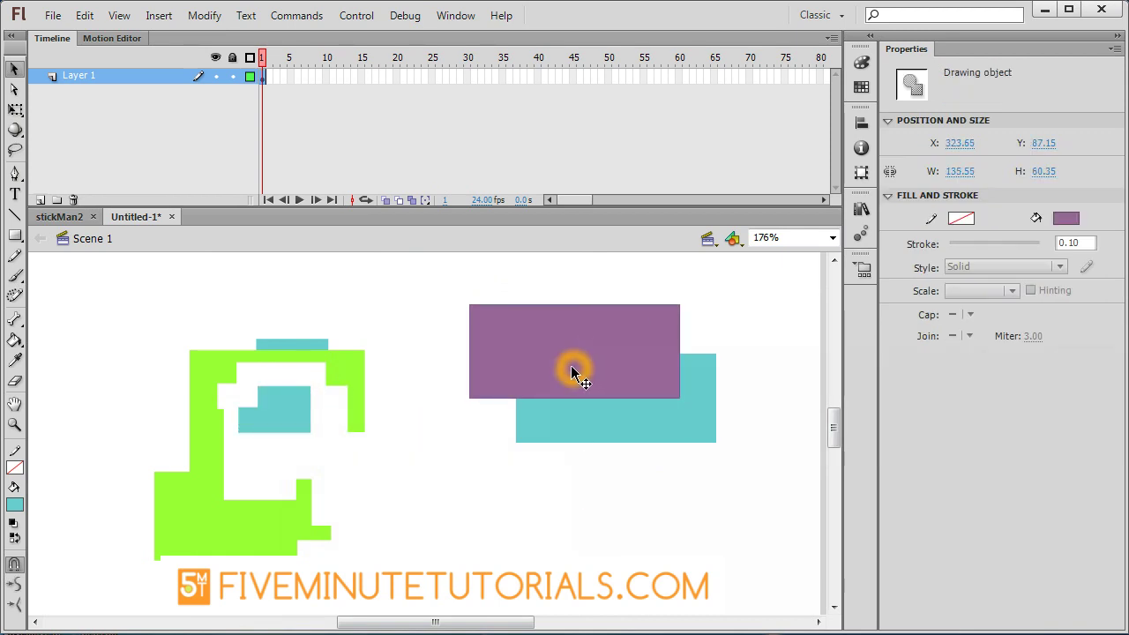
left_click(563, 374)
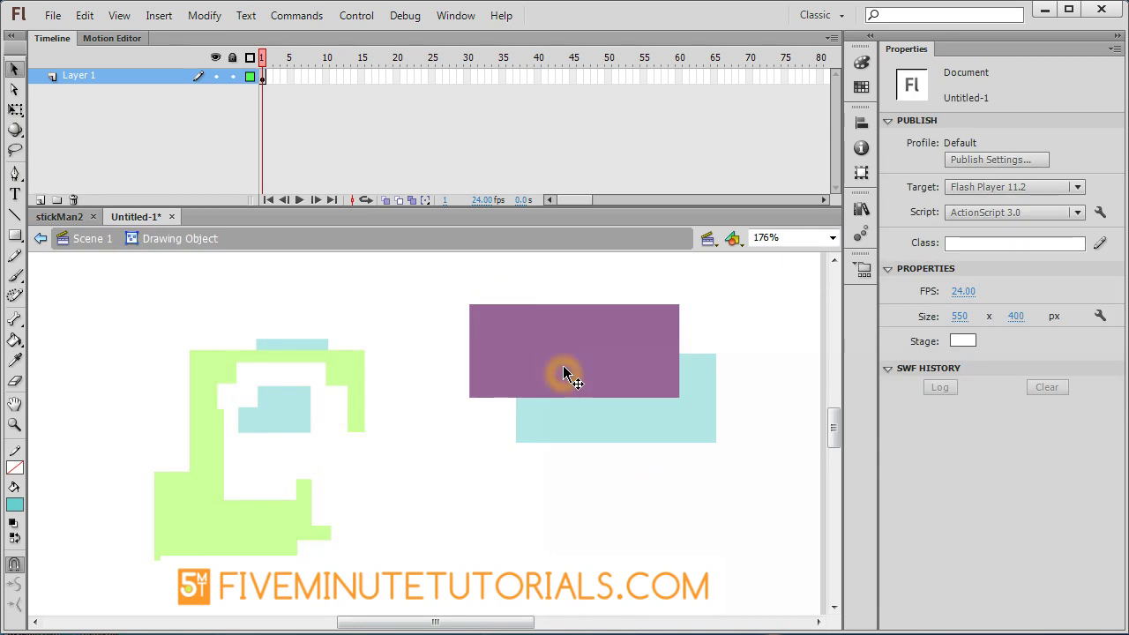
left_click(88, 247)
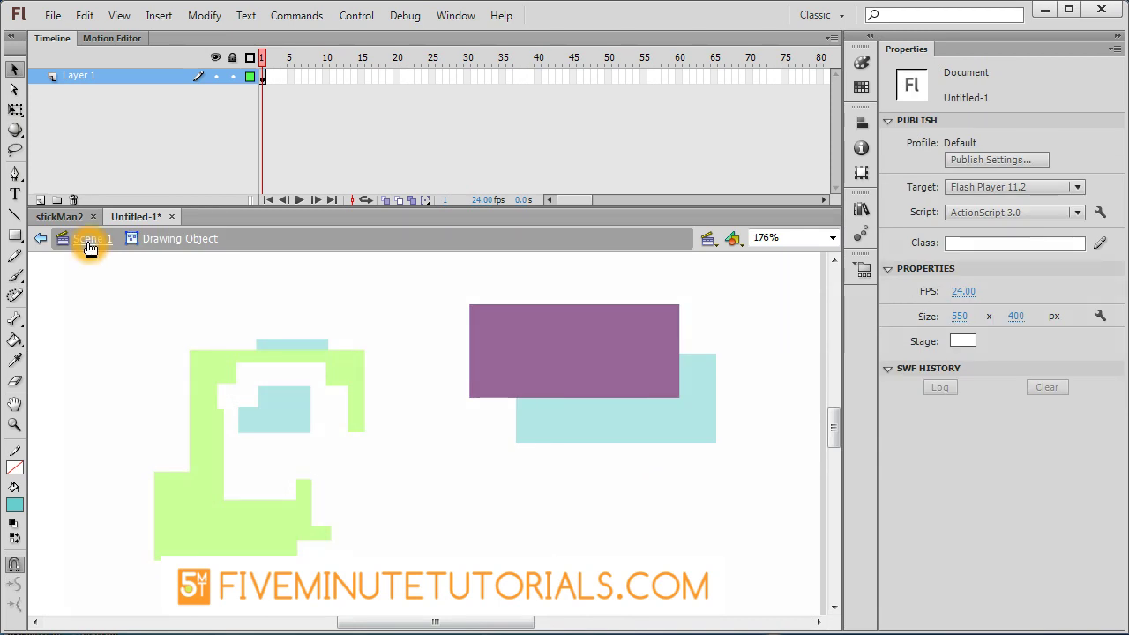
left_click(567, 370)
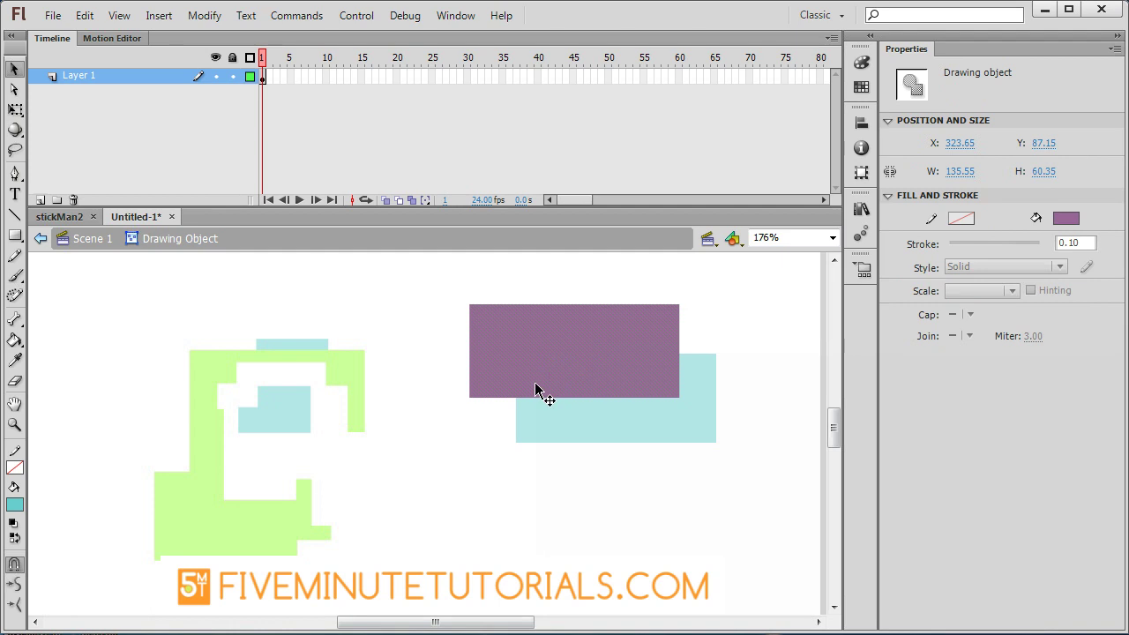
left_click_drag(552, 375, 526, 373)
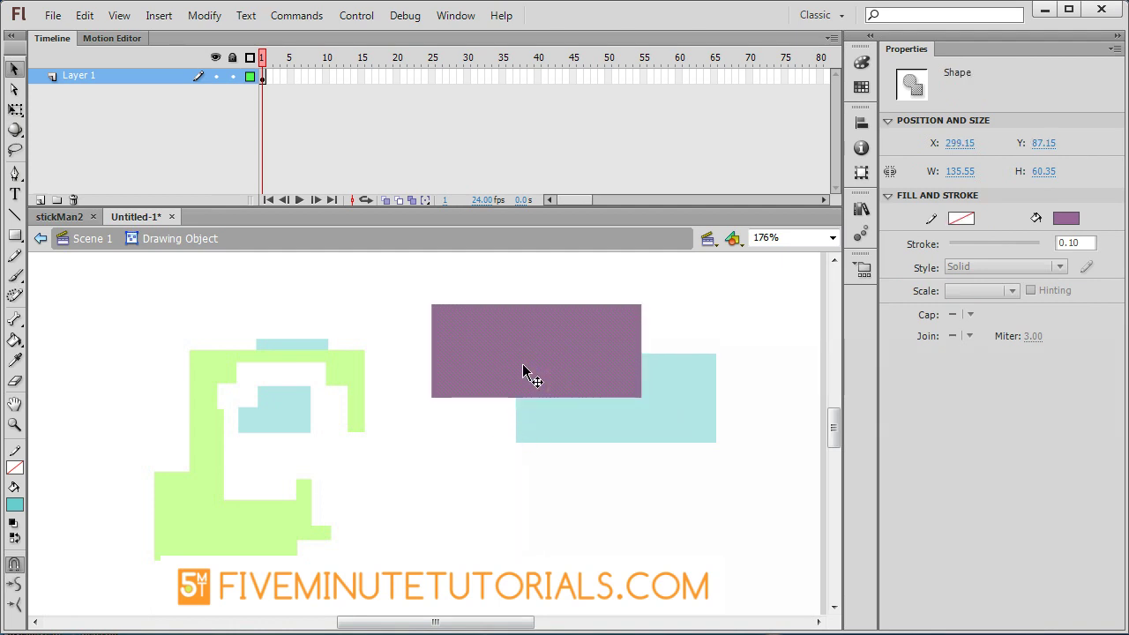
left_click(479, 281)
- Lift a 58.65 × 17.65 px strip off the rectangle's top, leaving a white notch
left_click(488, 322)
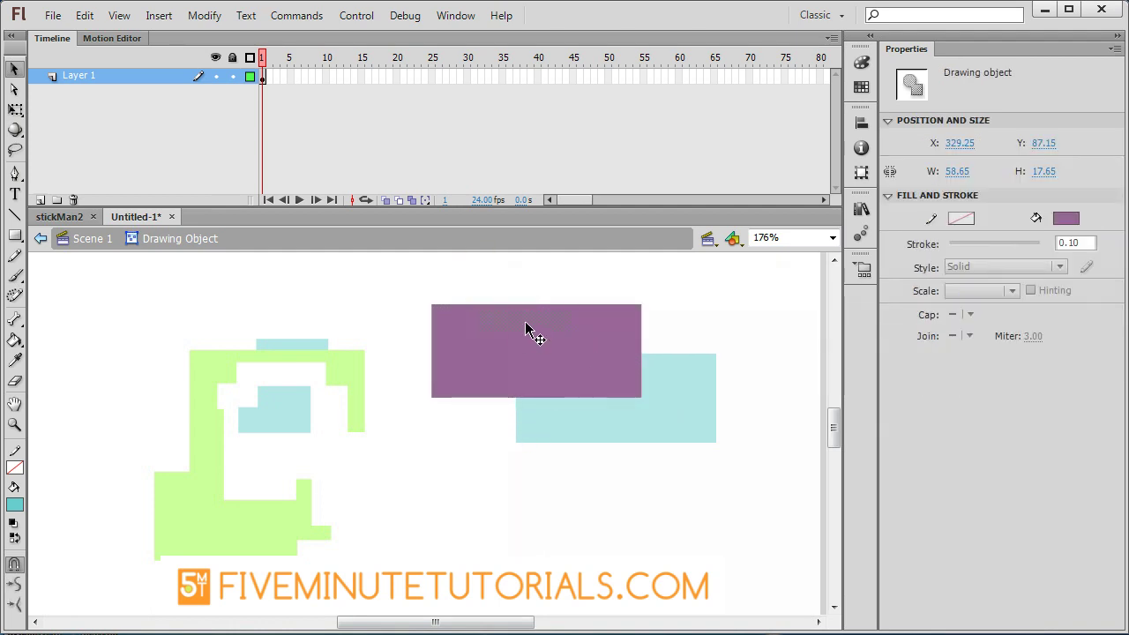
left_click_drag(531, 330, 549, 326)
left_click(529, 368)
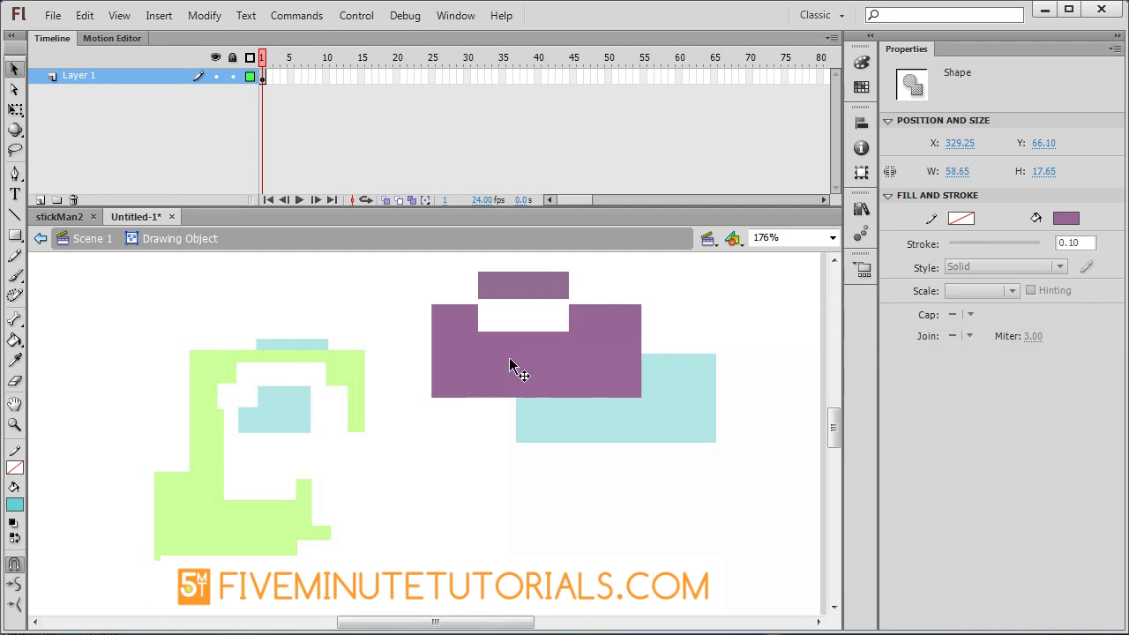
left_click(193, 245)
left_click(453, 433)
left_click(486, 378)
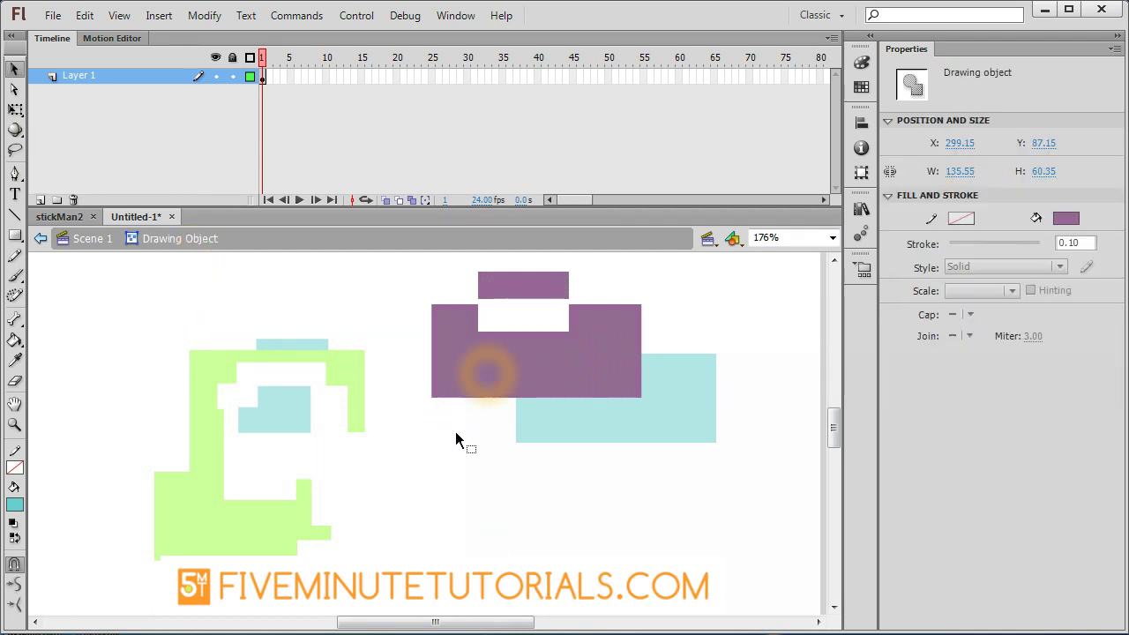
left_click(494, 418)
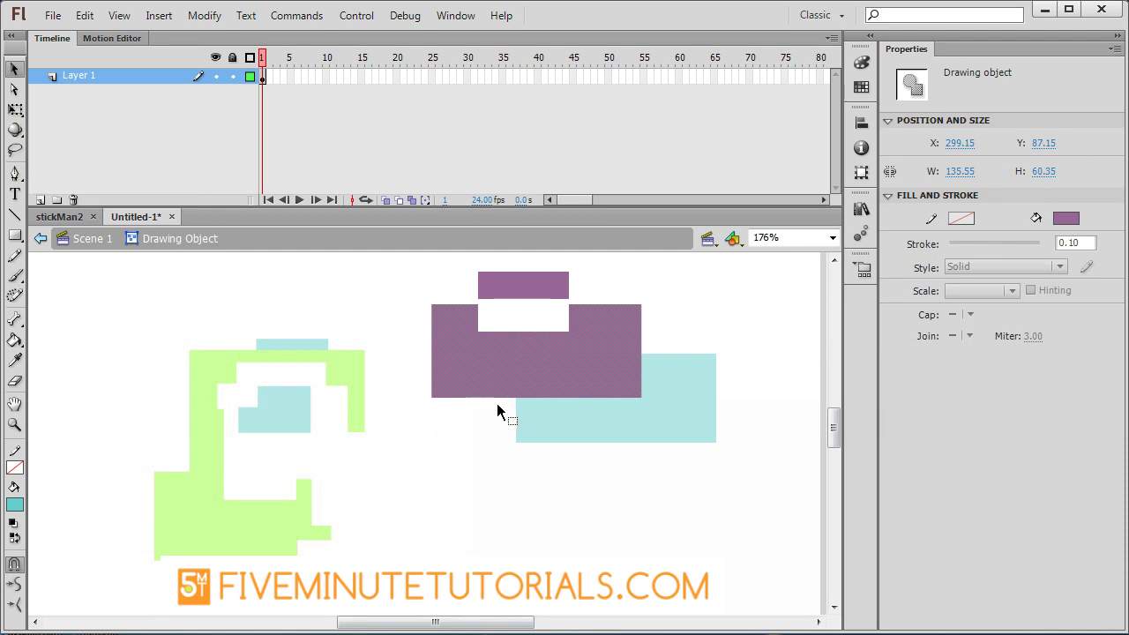
- Back on Scene 1, move the purple object over the teal rectangle to X 326.10, Y 125.40
left_click(40, 238)
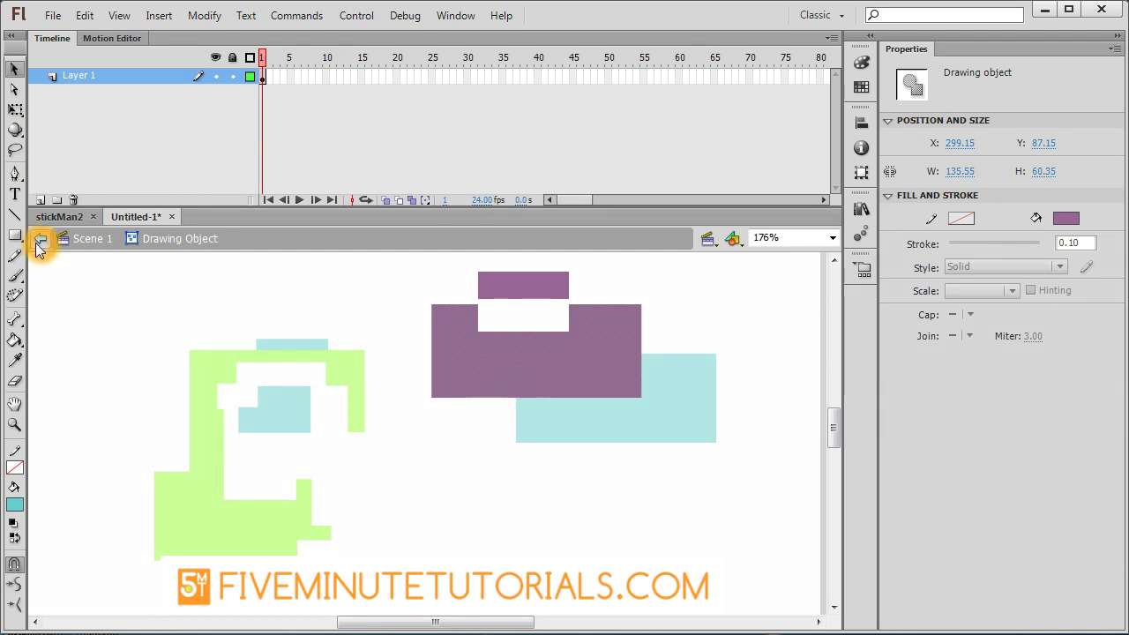
left_click(91, 239)
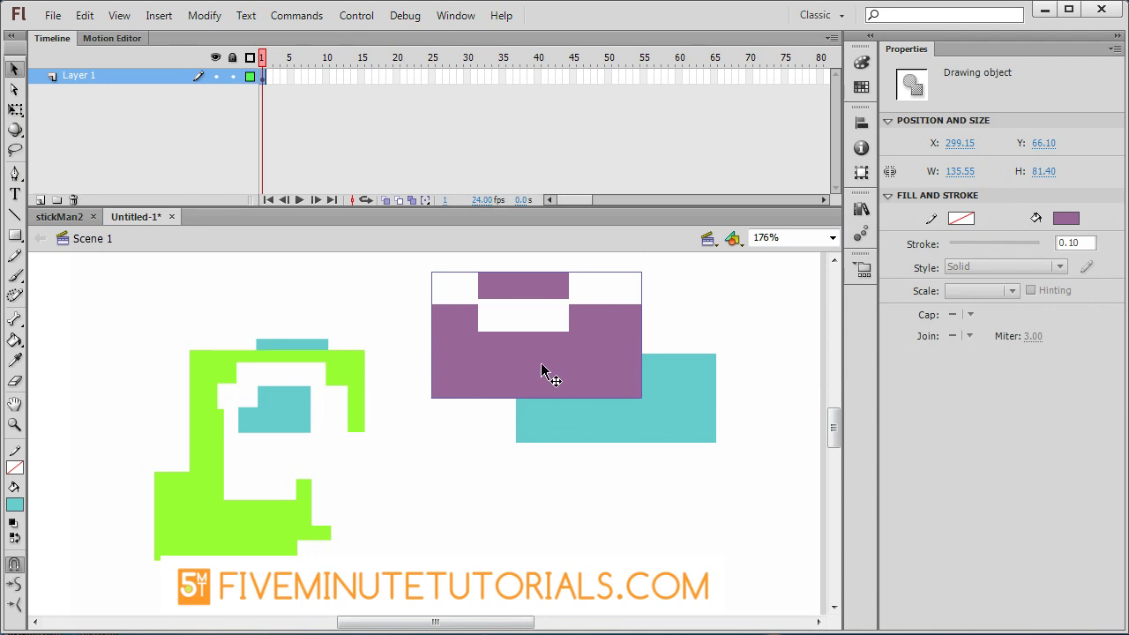
mouse_move(550, 373)
left_mouse_down()
mouse_move(526, 433)
mouse_move(605, 449)
mouse_move(594, 433)
left_mouse_up()
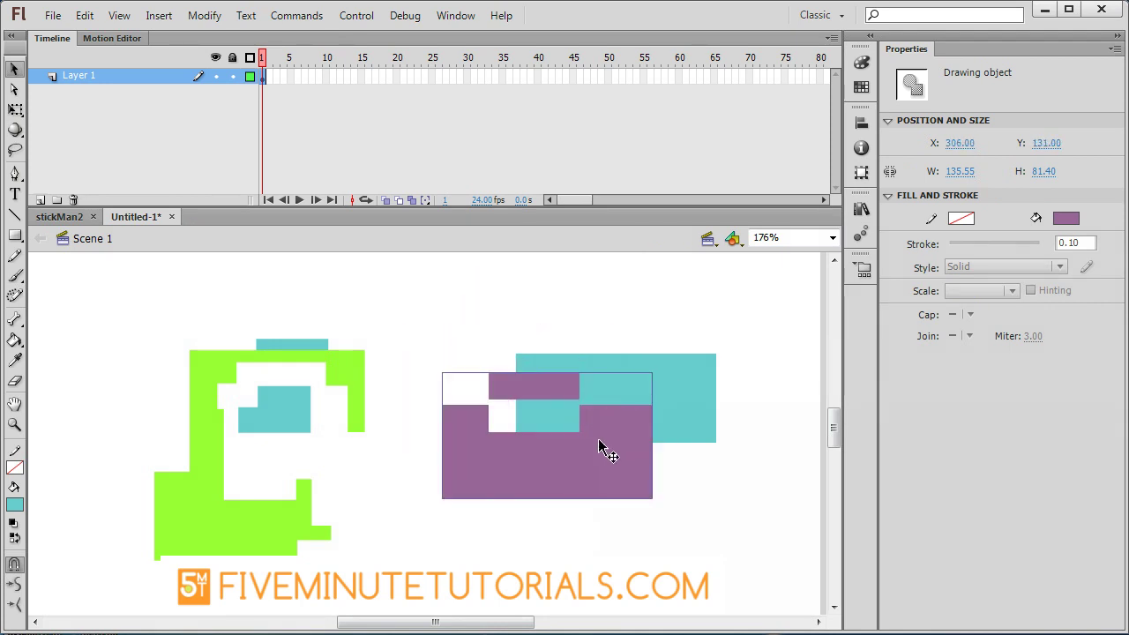
left_click_drag(624, 451, 634, 464)
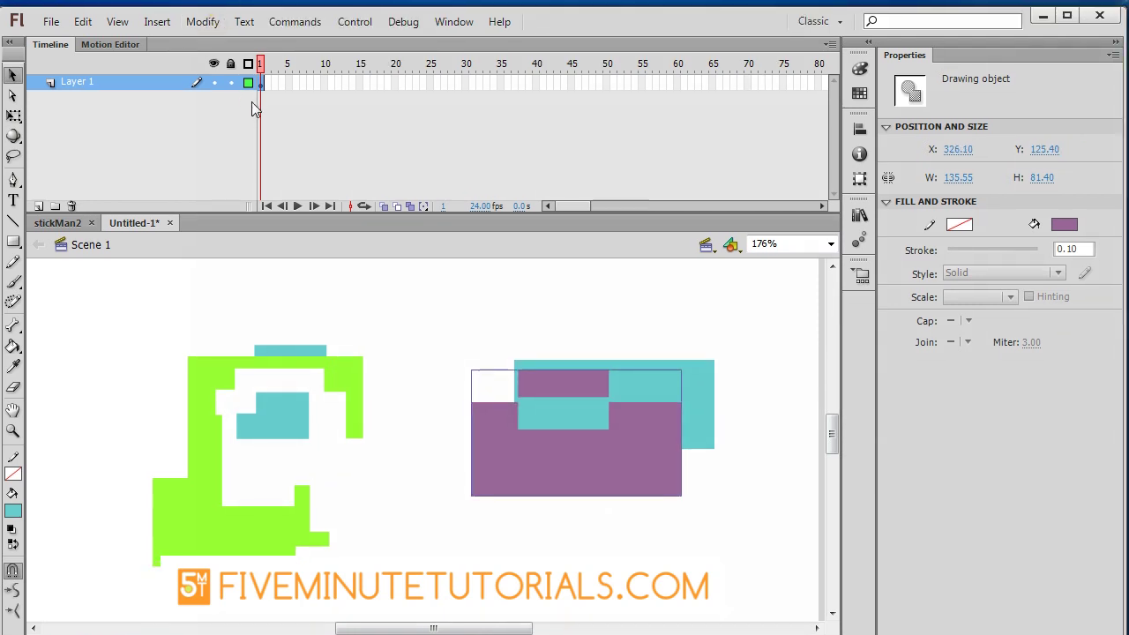
- Send the purple object to the back, then shift the teal rectangle down-right to cover it
left_click(203, 16)
mouse_move(280, 265)
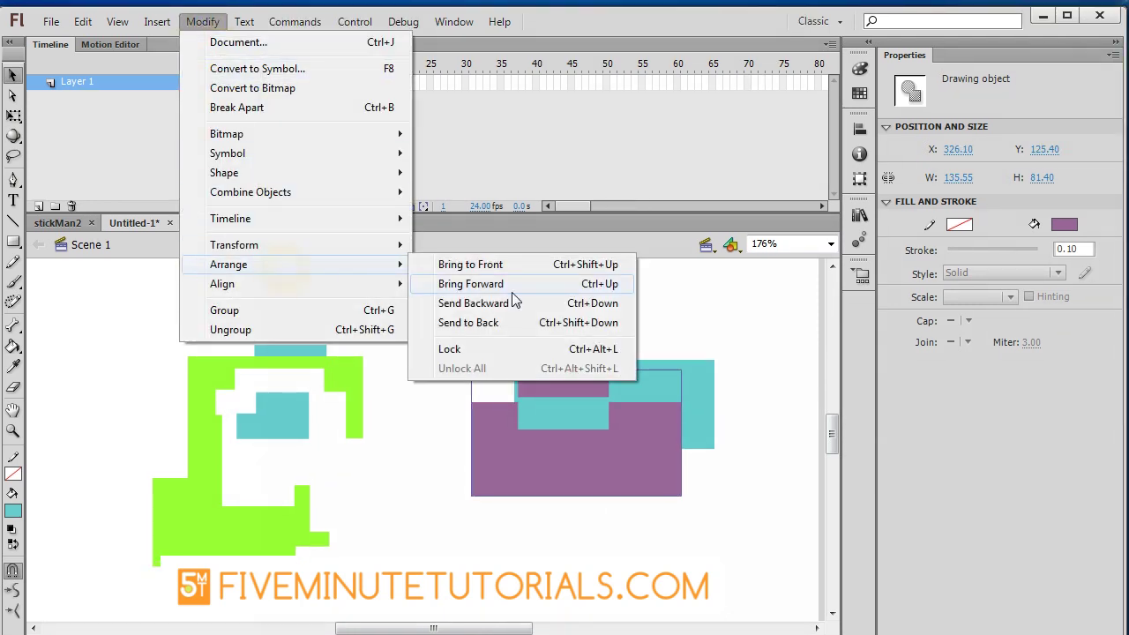
left_click(512, 324)
mouse_move(657, 434)
left_mouse_down()
mouse_move(664, 415)
mouse_move(678, 475)
left_mouse_up()
left_click(654, 548)
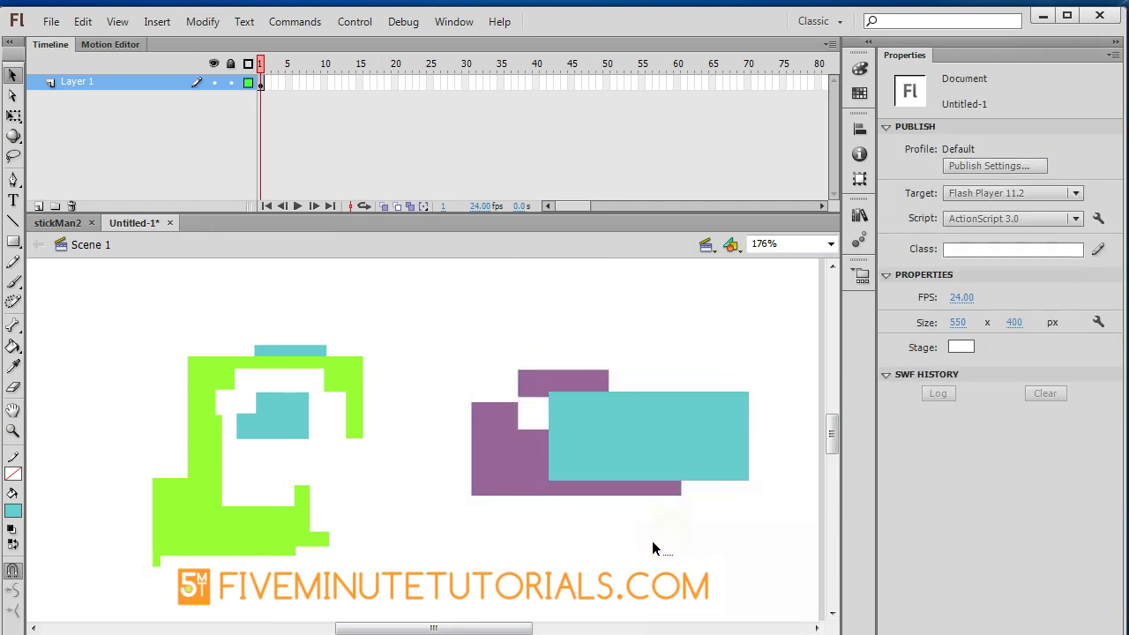